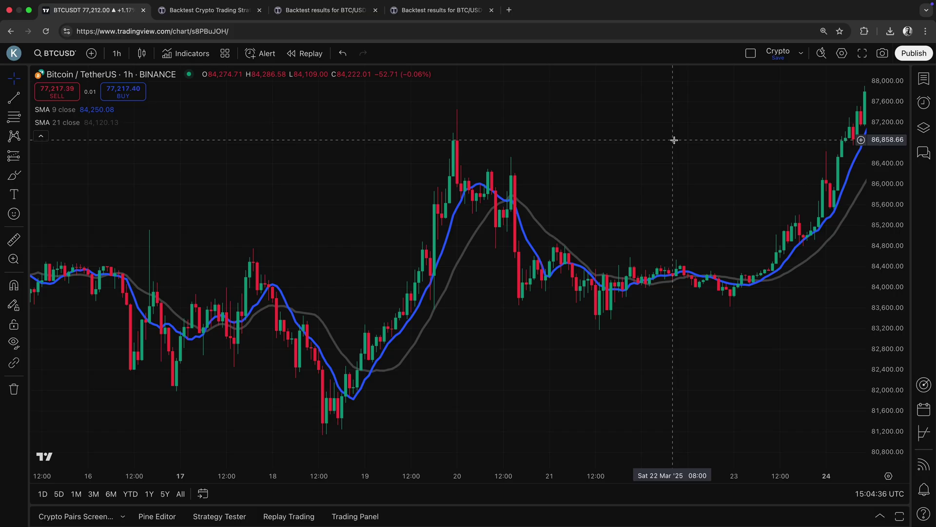
- Zoom out and pan the Bitcoin chart to Mar 14–27, then bring up the losing BTC/USDT backtest results
mouse_move(67, 126)
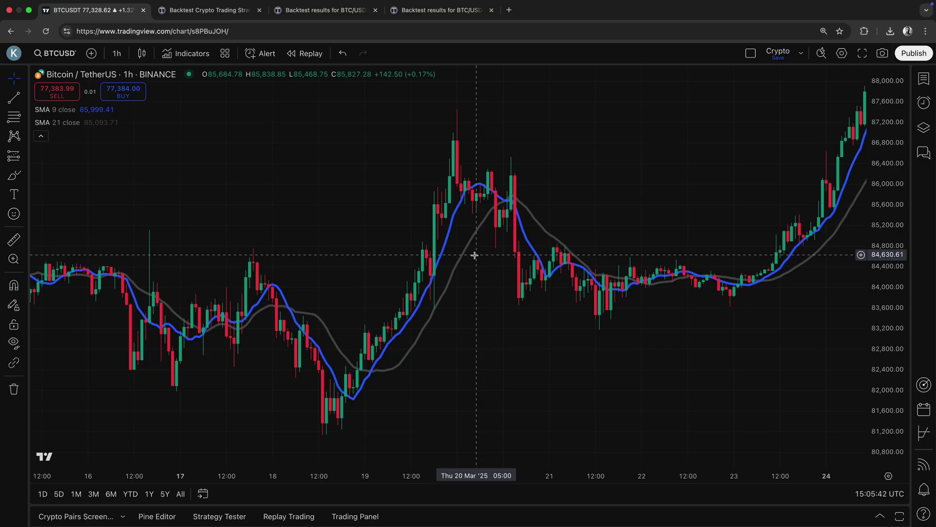
scroll(474, 254, "down", 5)
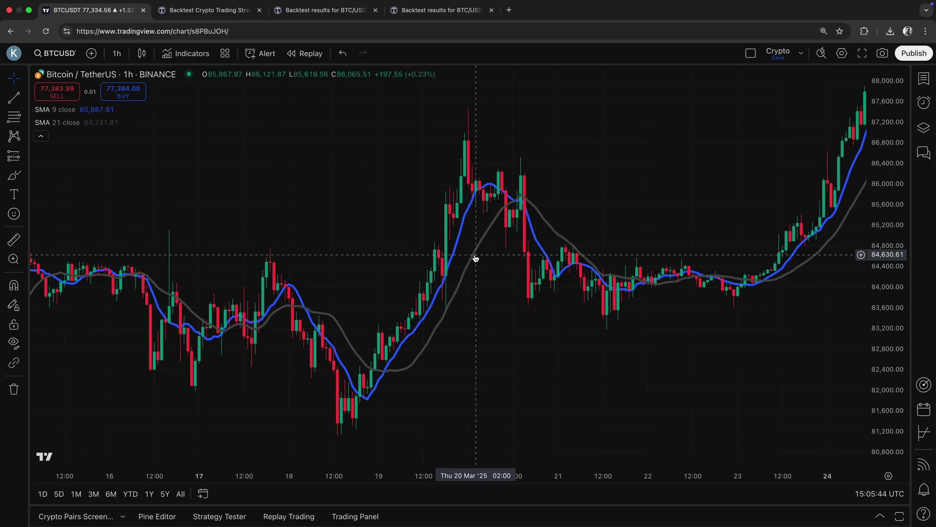
scroll(473, 258, "left", 5)
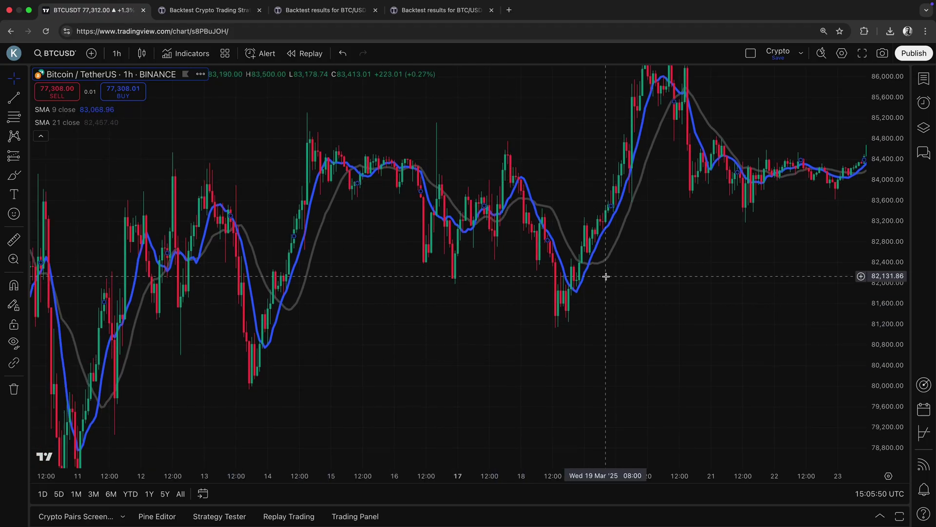
left_click(658, 255)
left_click_drag(658, 255, 425, 353)
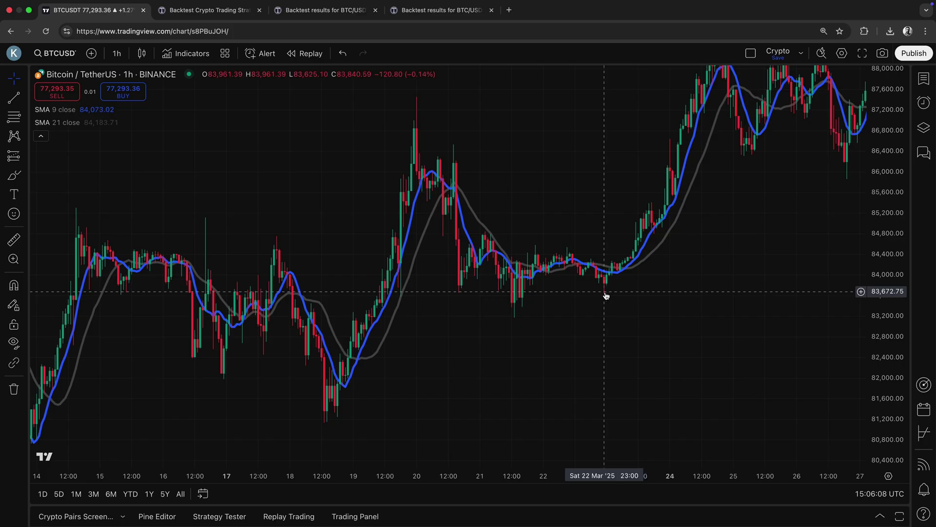
left_click(356, 10)
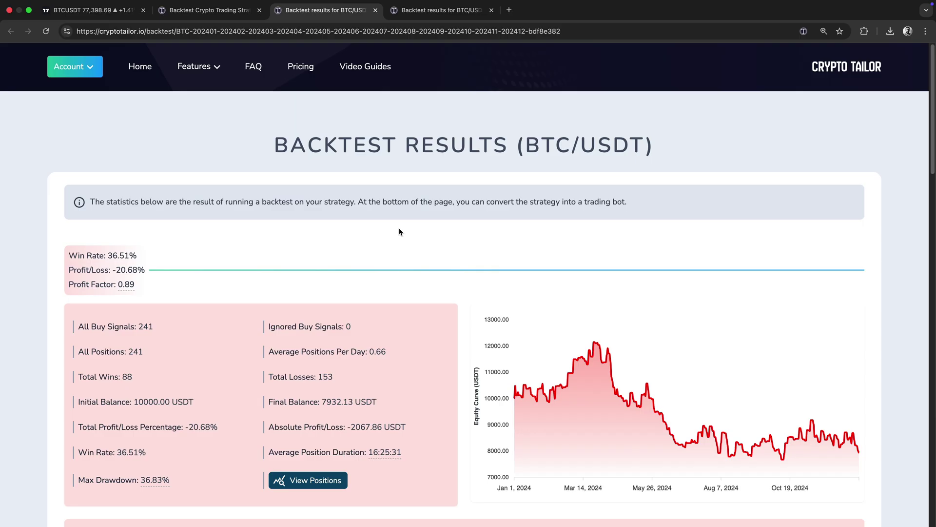
- Highlight the 36.51% win rate and -20.68% profit/loss, then the second backtest's 88.89% and 83.04%
left_click_drag(68, 255, 130, 250)
left_click_drag(69, 270, 156, 269)
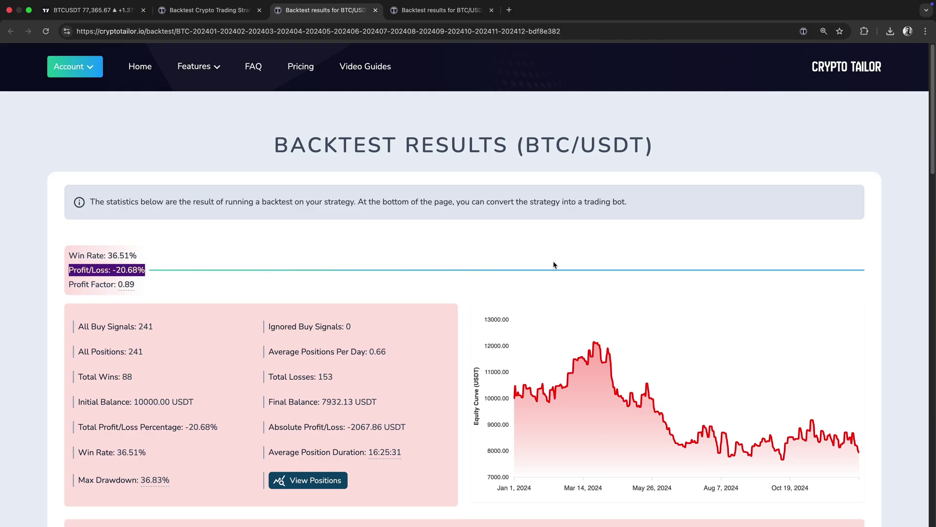
left_click(461, 11)
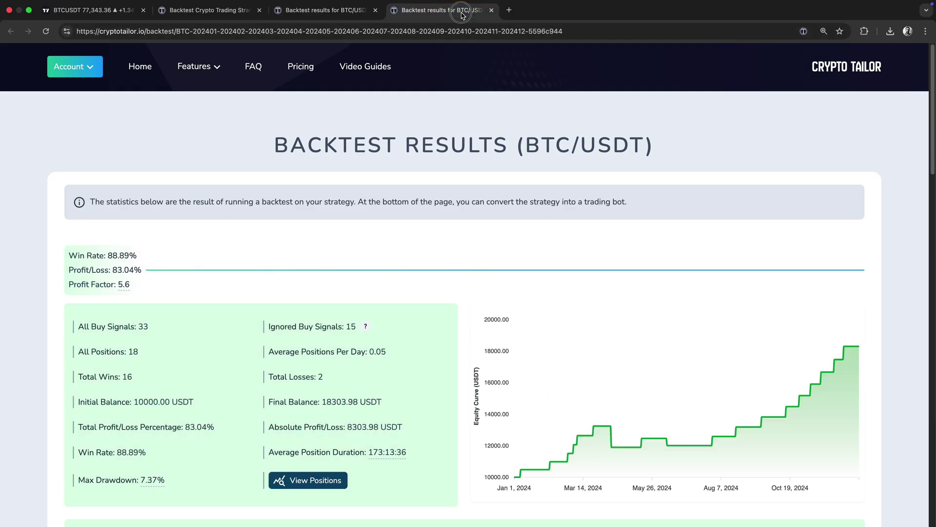
left_click(78, 255)
left_click_drag(77, 255, 142, 253)
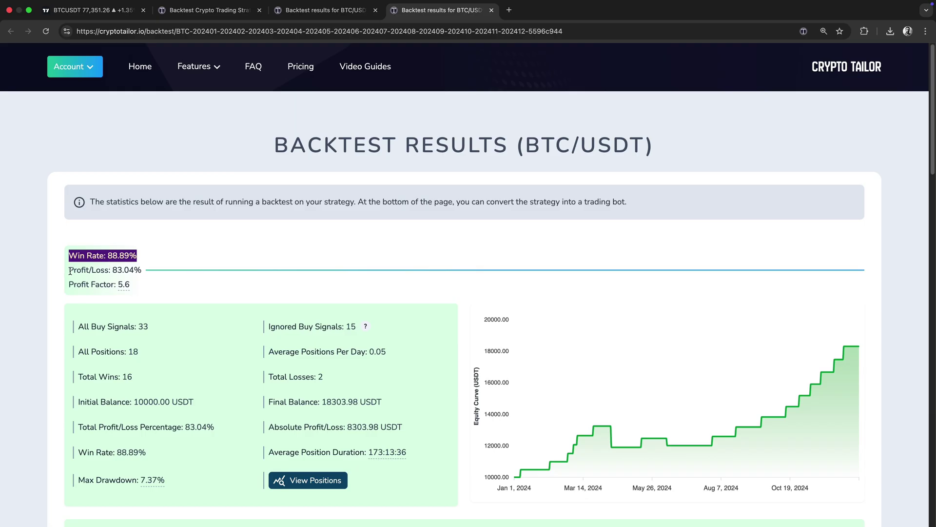
left_click_drag(70, 271, 142, 269)
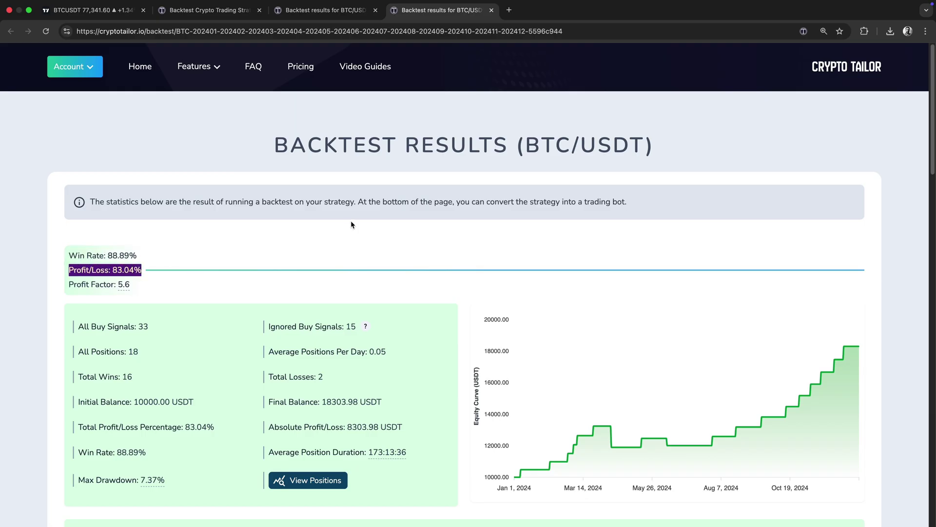
left_click(424, 231)
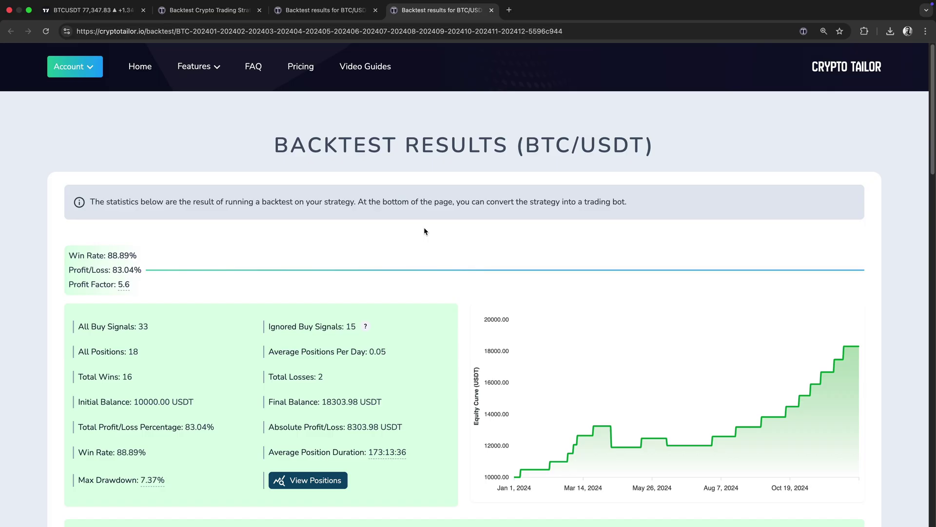
- Return to the Bitcoin chart and close both backtest results pages
left_click(93, 10)
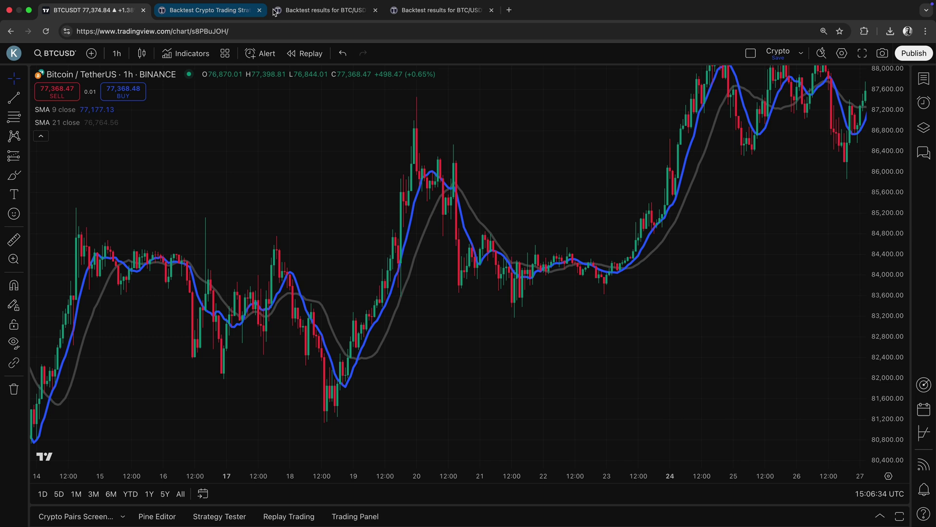
middle_click(306, 9)
middle_click(294, 15)
- Pan the chart to March 18–30 and compress the price scale for a wider range
left_click_drag(291, 182, 387, 171)
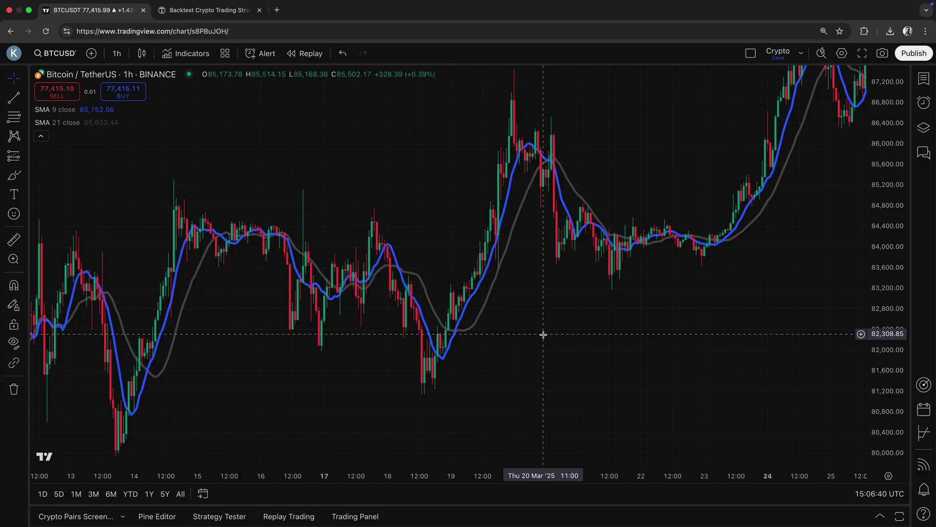
left_click_drag(543, 334, 600, 350)
left_click_drag(890, 214, 876, 336)
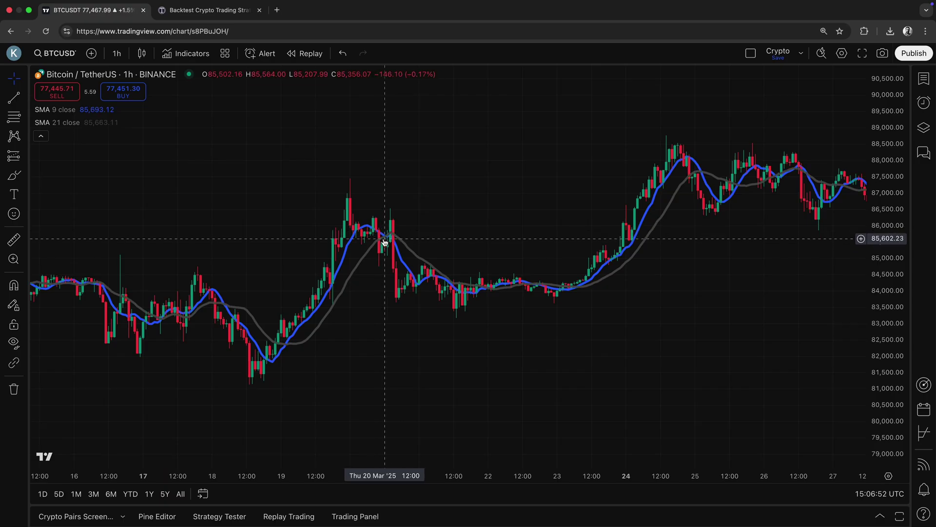
left_click_drag(642, 339, 465, 364)
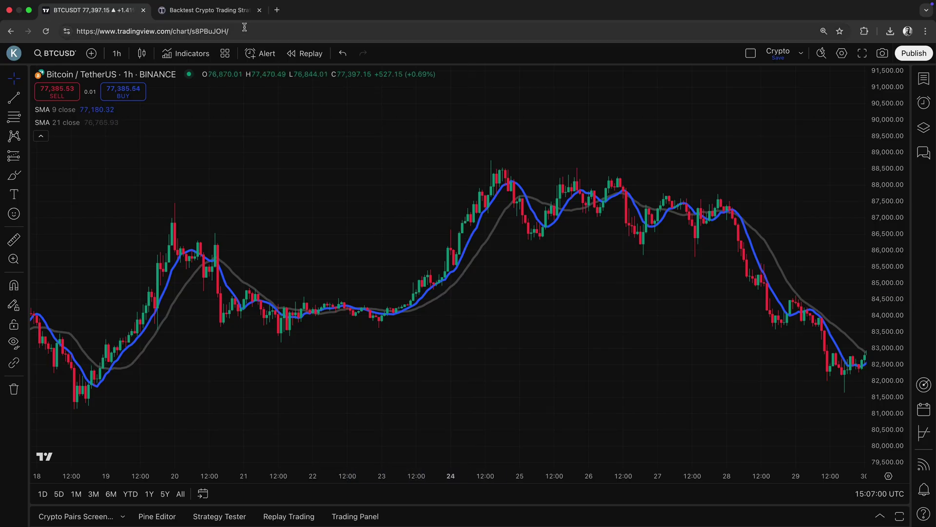
- Choose BTC/USDT as the trading pair and all 2024 months as the backtest period
left_click(209, 10)
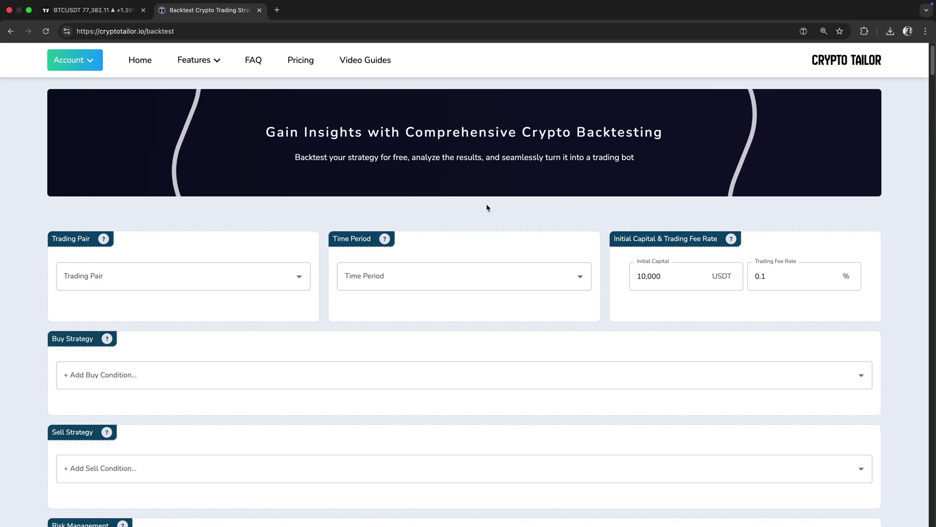
scroll(486, 204, "down", 3)
left_click(238, 203)
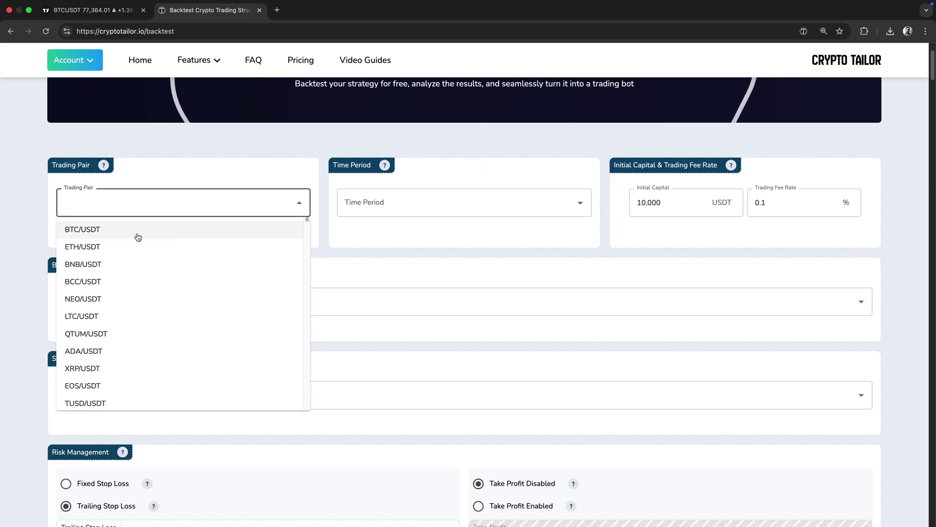
left_click(119, 235)
left_click(477, 203)
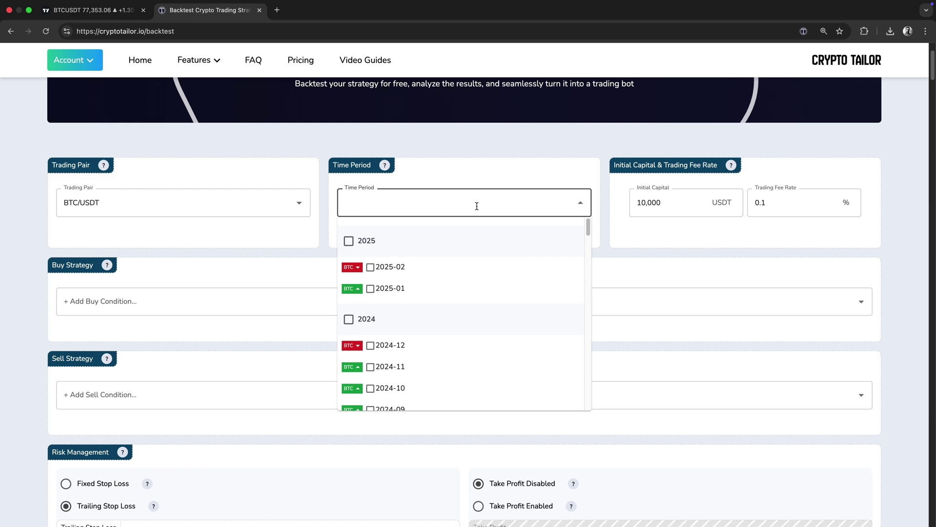
left_click(432, 321)
left_click(303, 274)
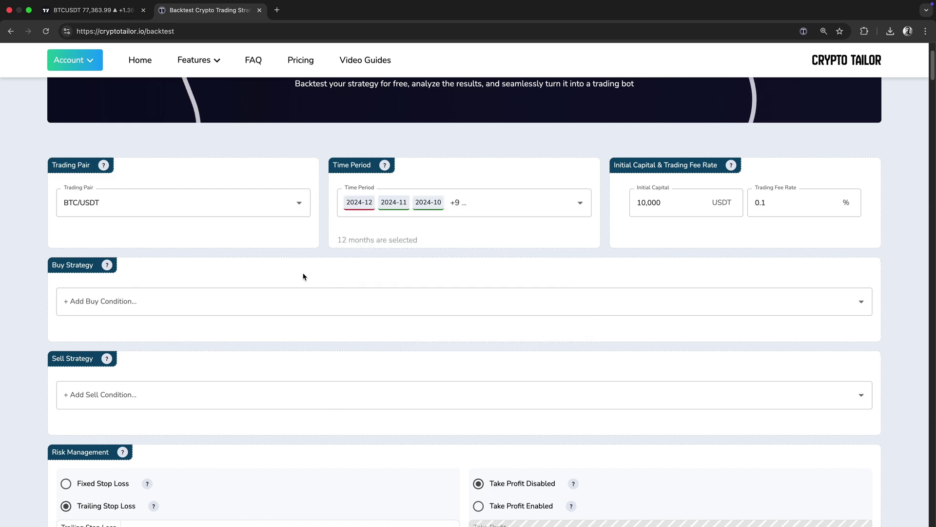
- Add a 1 Hour Moving Average Crossover buy condition with SMA 9 crossing above SMA 21
scroll(304, 275, "down", 3)
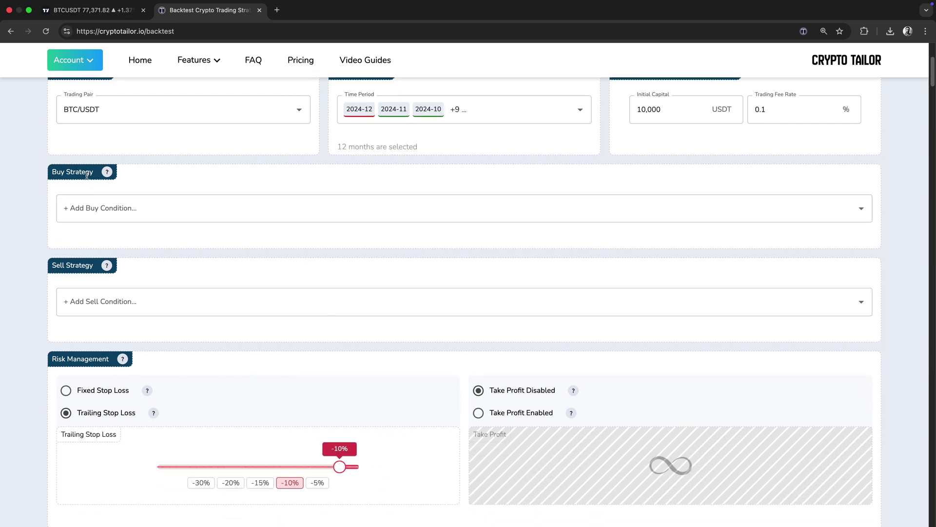
left_click(417, 215)
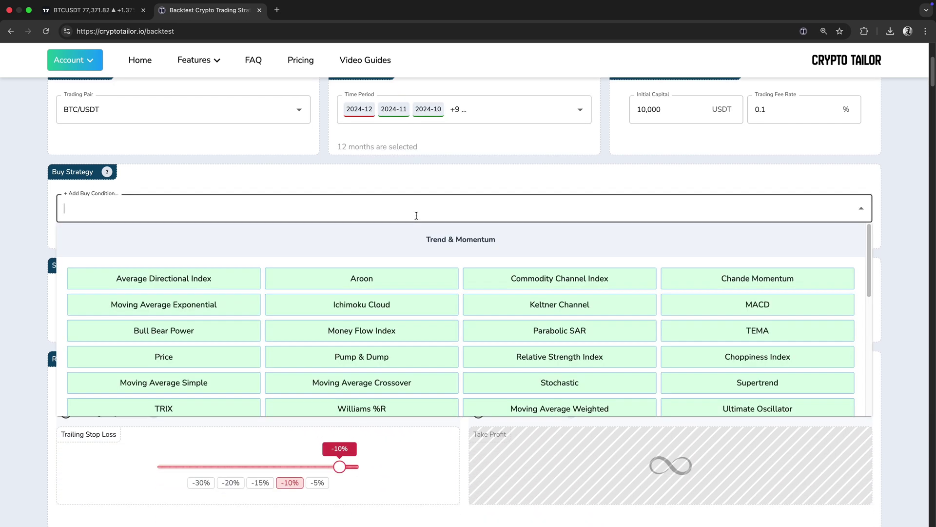
left_click(389, 383)
left_click(232, 159)
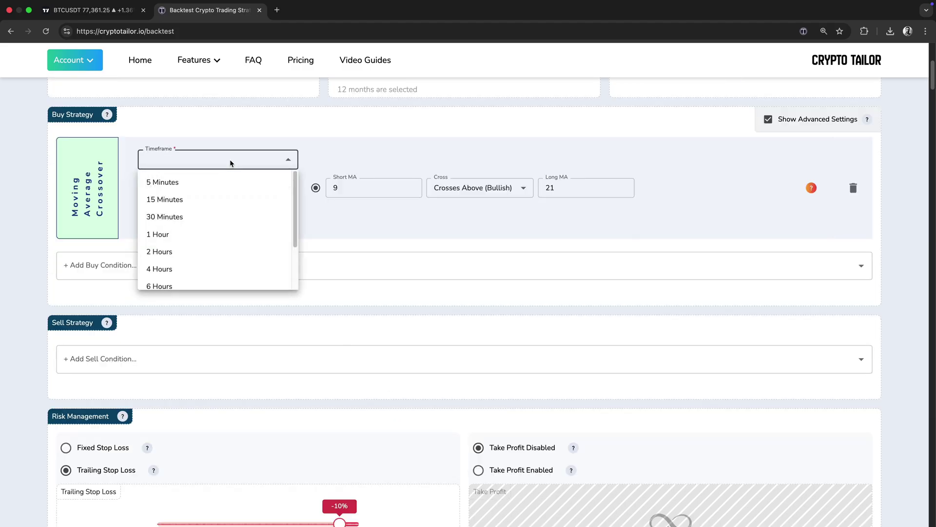
left_click(205, 236)
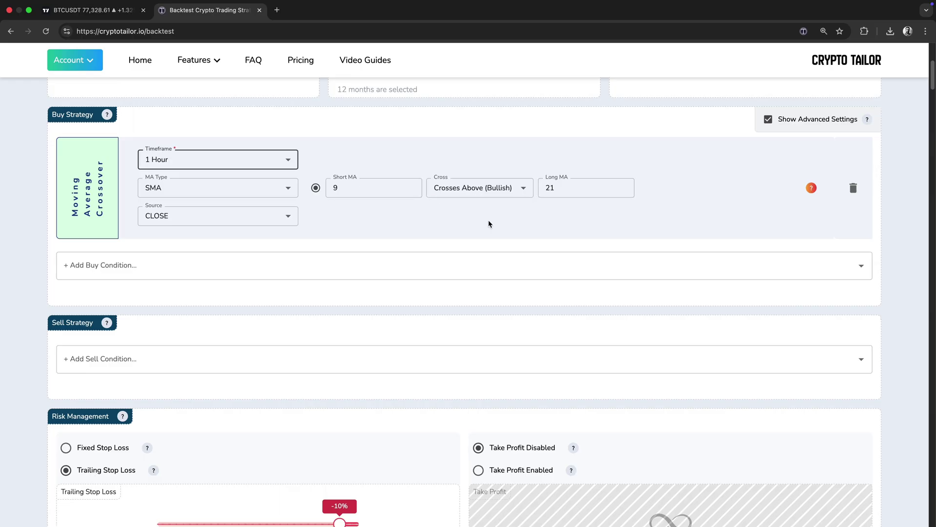
scroll(489, 224, "down", 2)
left_click(381, 271)
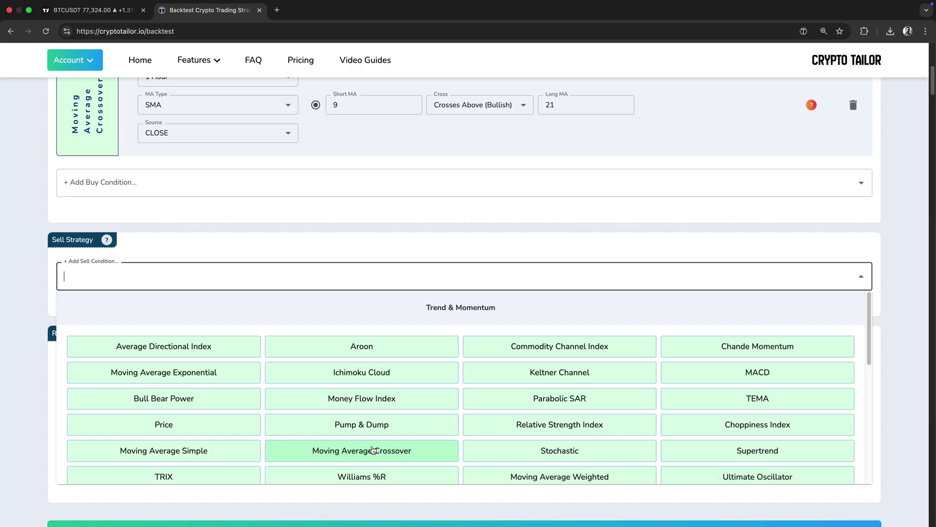
- Add a 1 Hour Moving Average Crossover sell condition triggered by a bearish cross below
left_click(388, 451)
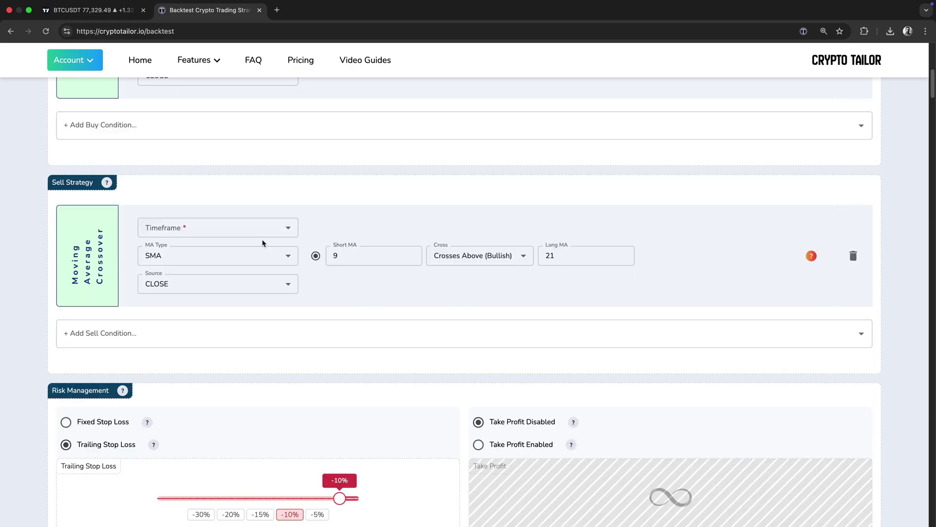
left_click(241, 231)
left_click(203, 303)
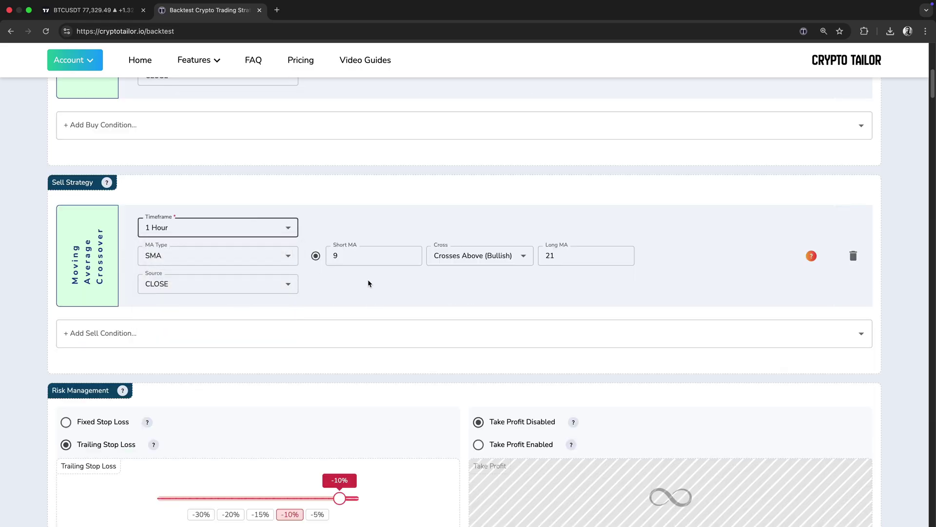
left_click(371, 257)
left_click(429, 256)
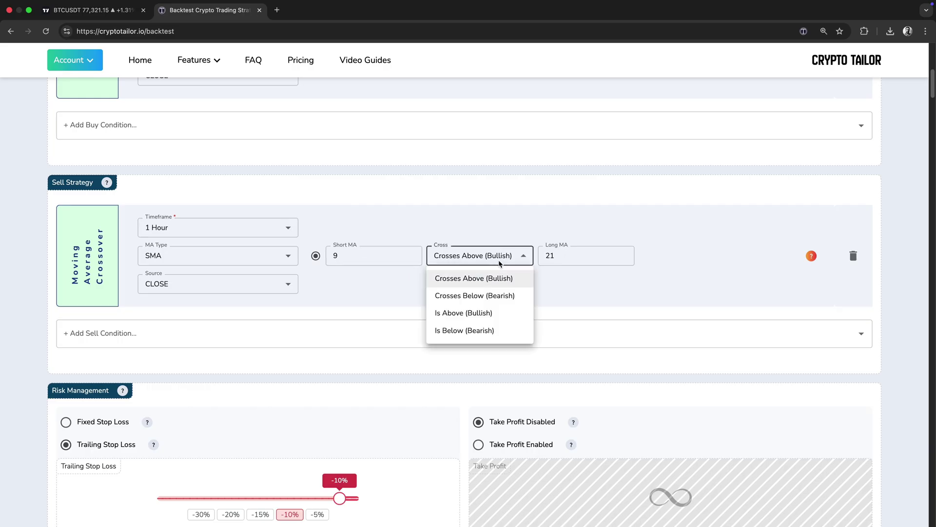
left_click(492, 295)
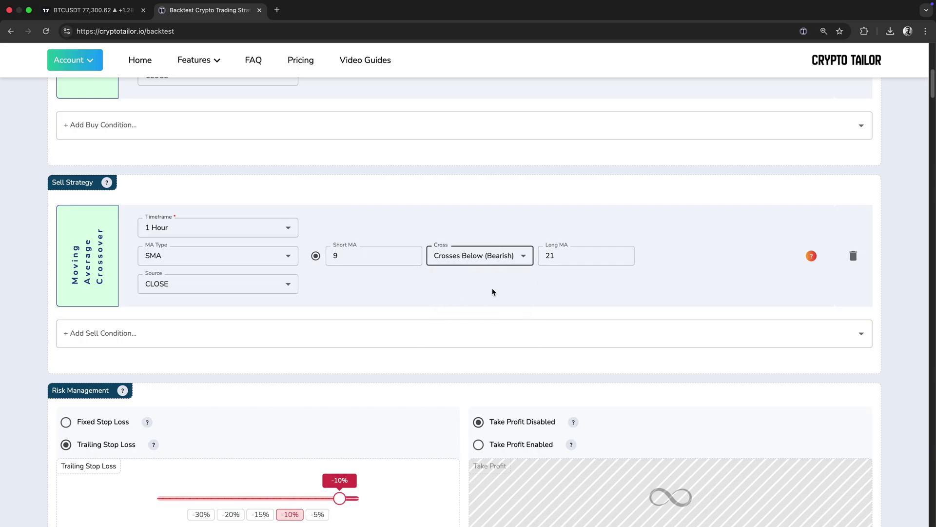
- Keep SMA as the buy condition's moving average type
scroll(492, 292, "up", 3)
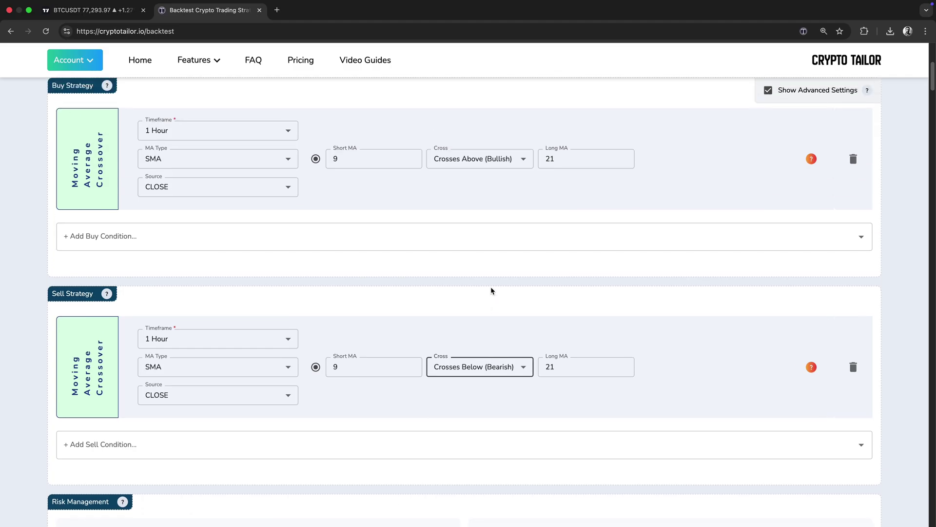
left_click(208, 165)
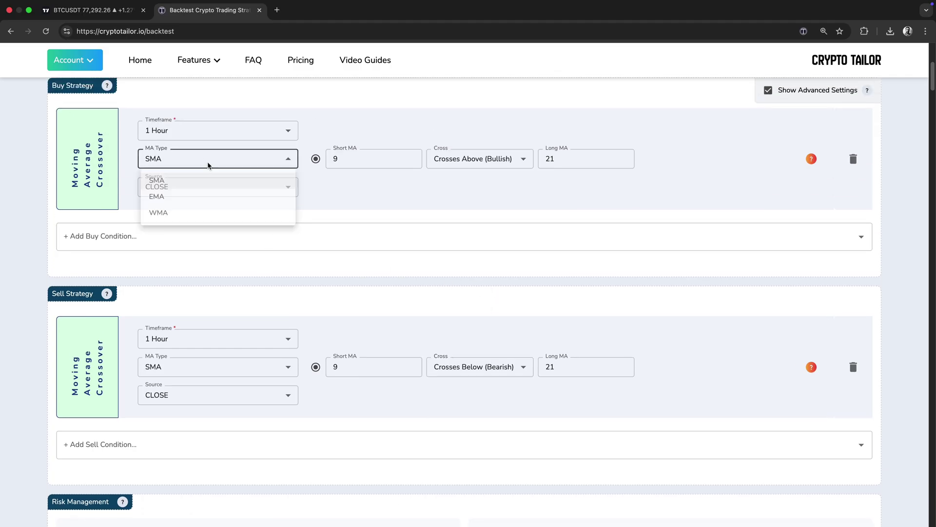
left_click(518, 203)
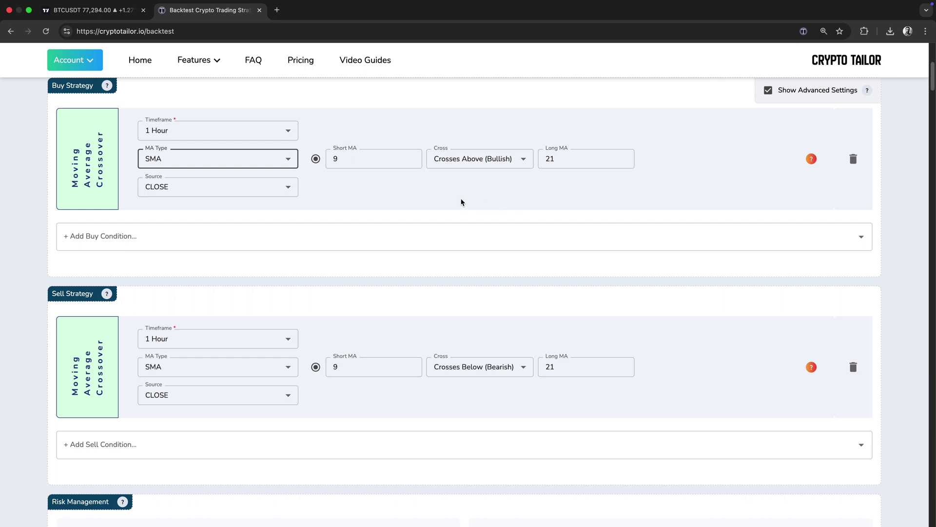
- Enable a +5% take profit and -5% fixed stop loss, run the backtest, and view results
scroll(461, 202, "down", 5)
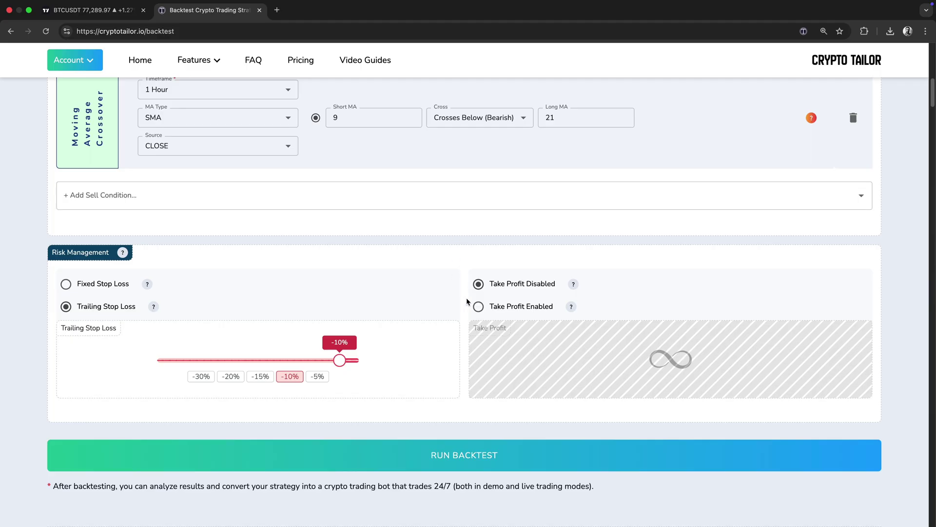
left_click(478, 307)
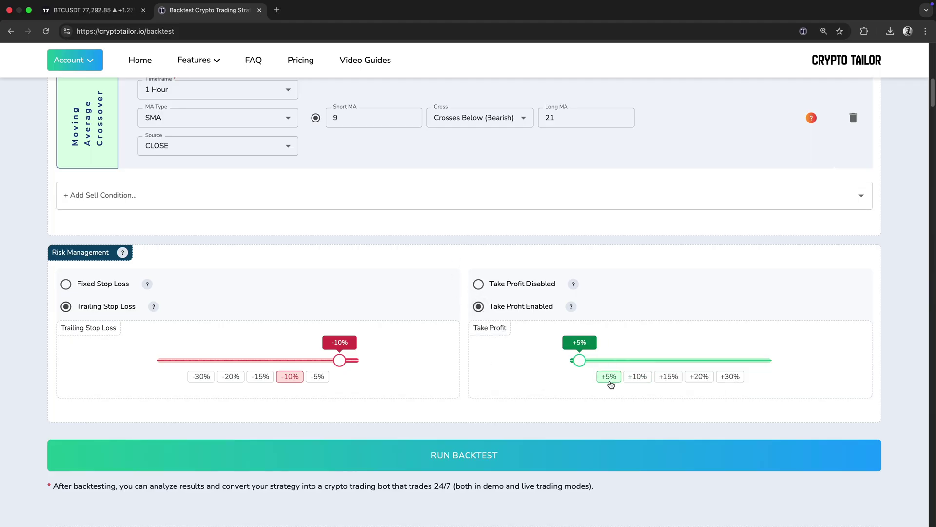
left_click(317, 376)
left_click(108, 285)
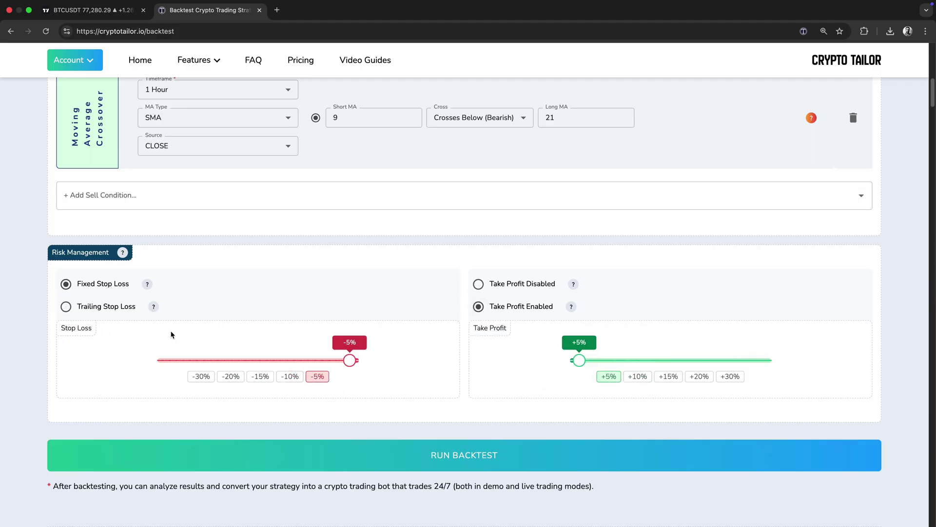
left_click(461, 459)
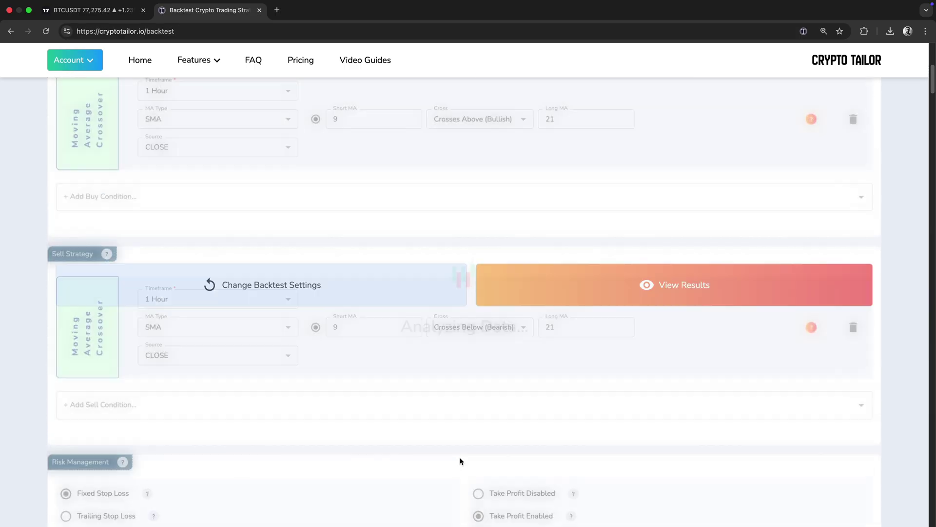
left_click(564, 298)
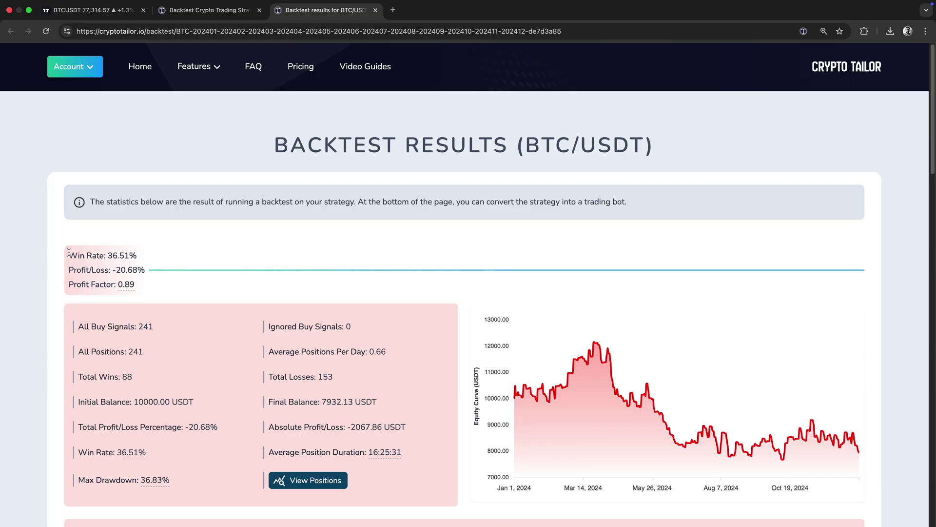
- Highlight the 36.51% win rate and -20.68% profit/loss figures
left_click_drag(69, 253, 137, 256)
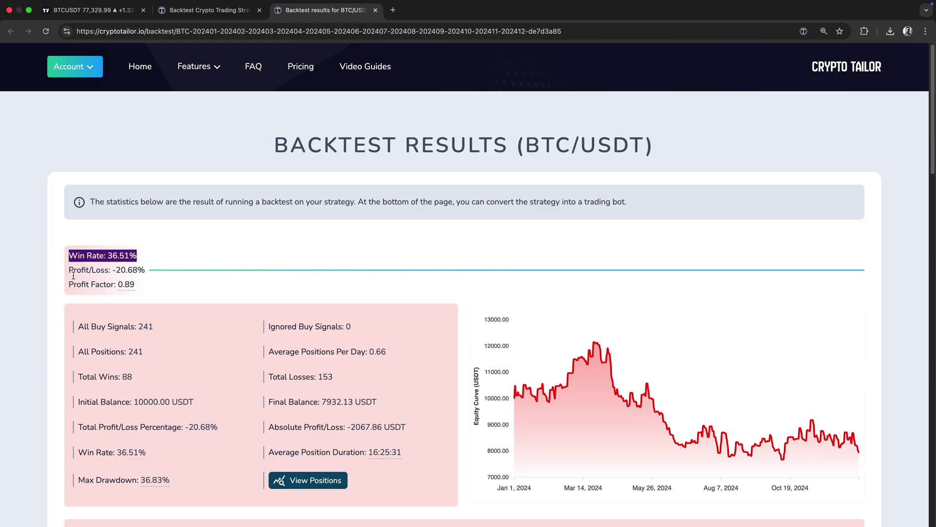
left_click_drag(69, 271, 146, 270)
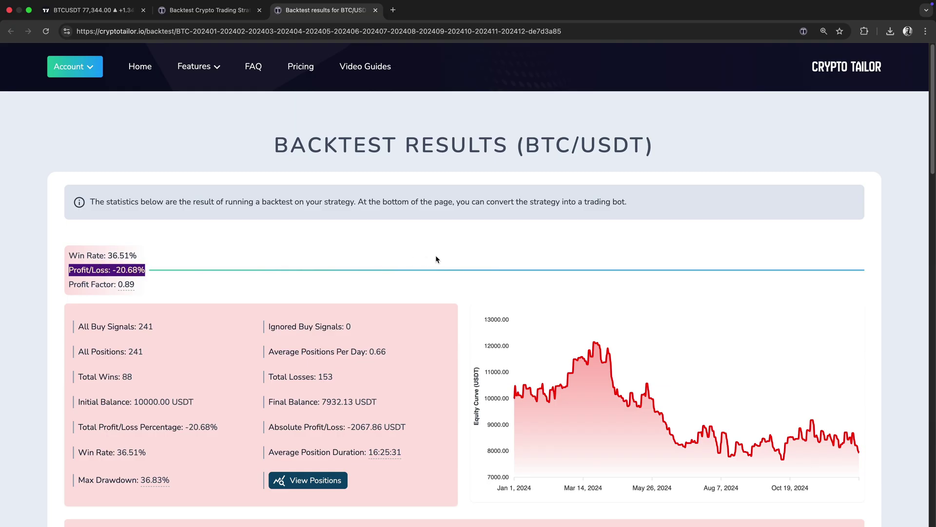
left_click(465, 254)
- Review the result charts and monthly performance, with April worst at -19.9%
scroll(465, 255, "down", 2)
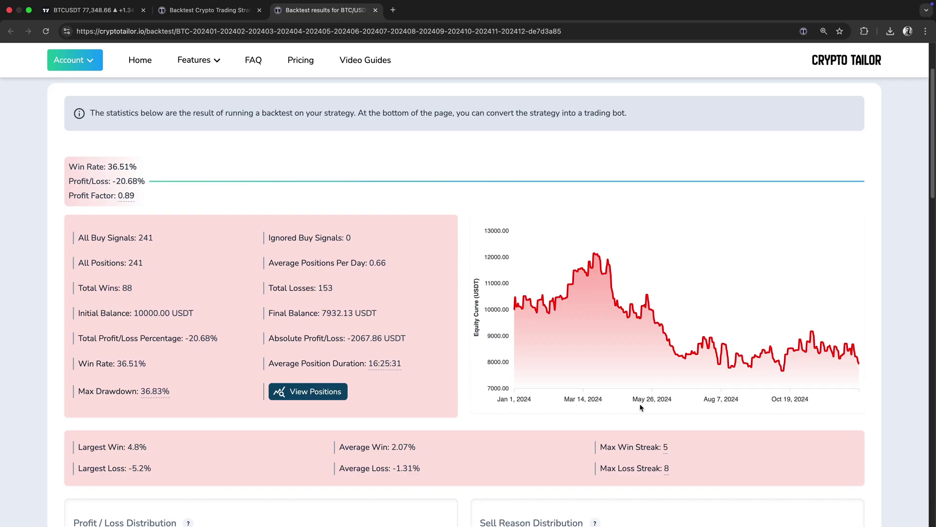
mouse_move(641, 332)
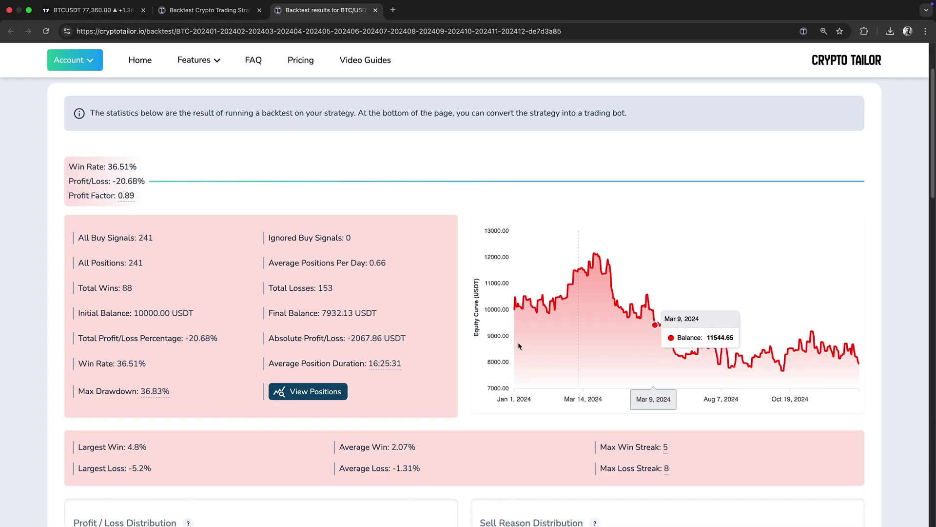
scroll(456, 316, "down", 6)
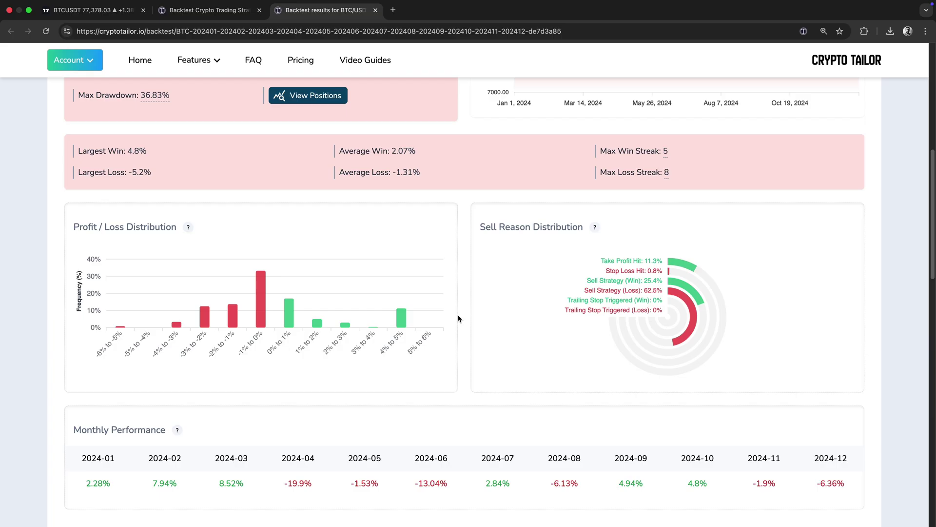
mouse_move(615, 293)
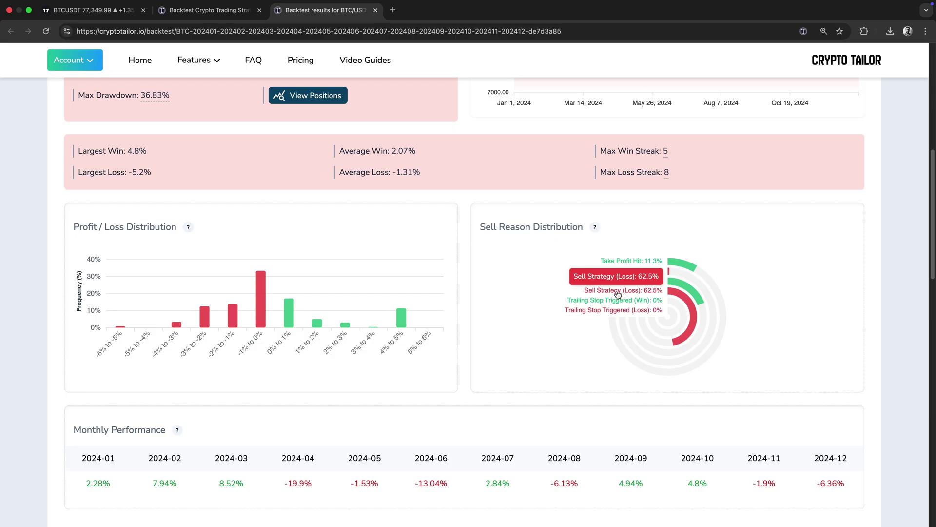
scroll(461, 274, "down", 3)
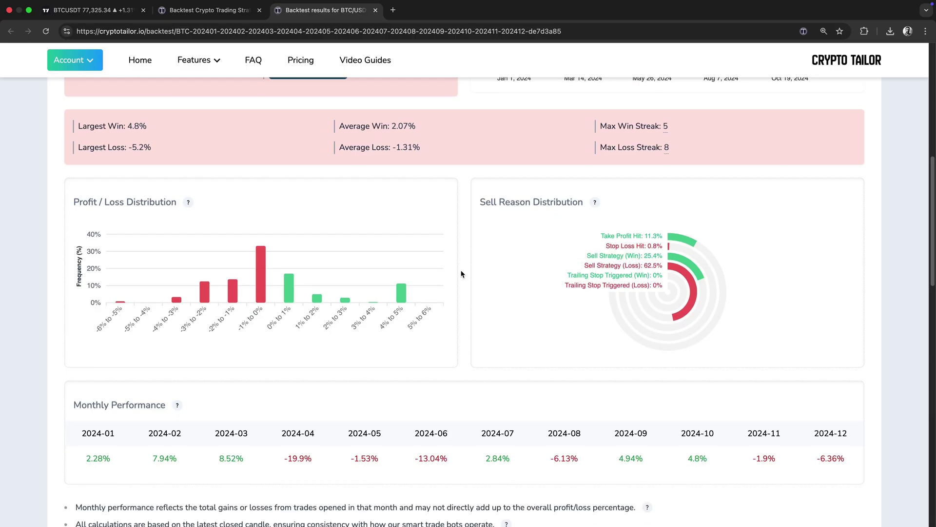
scroll(462, 274, "down", 2)
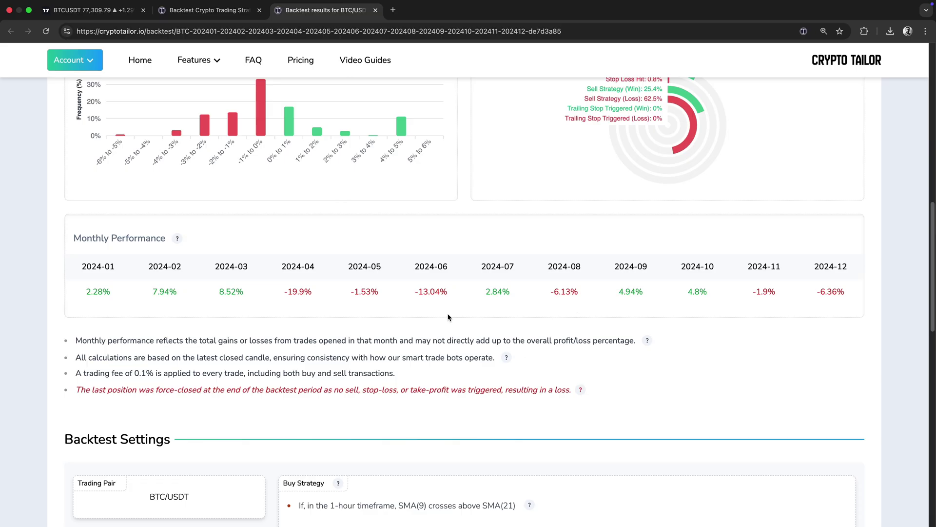
- Unlock the strategy settings and set both buy and sell crossover timeframes to 4 Hours
left_click(212, 19)
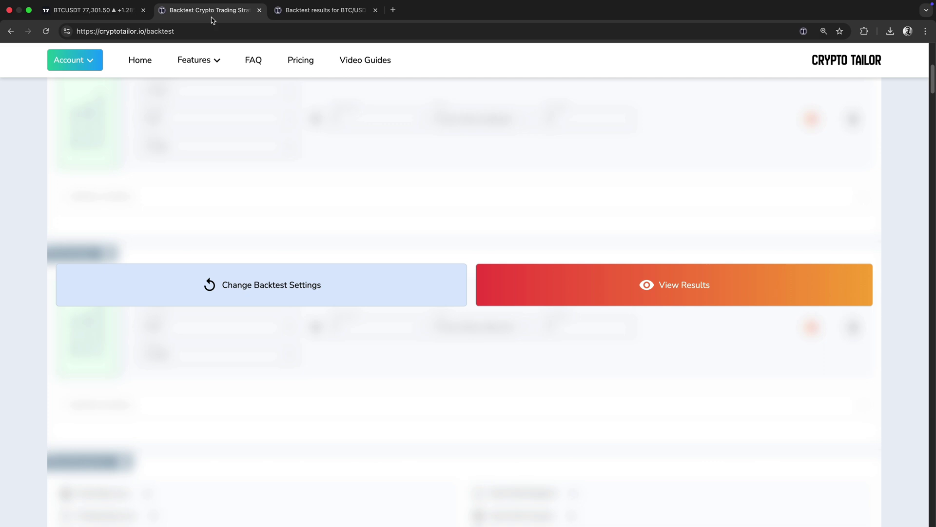
left_click(289, 281)
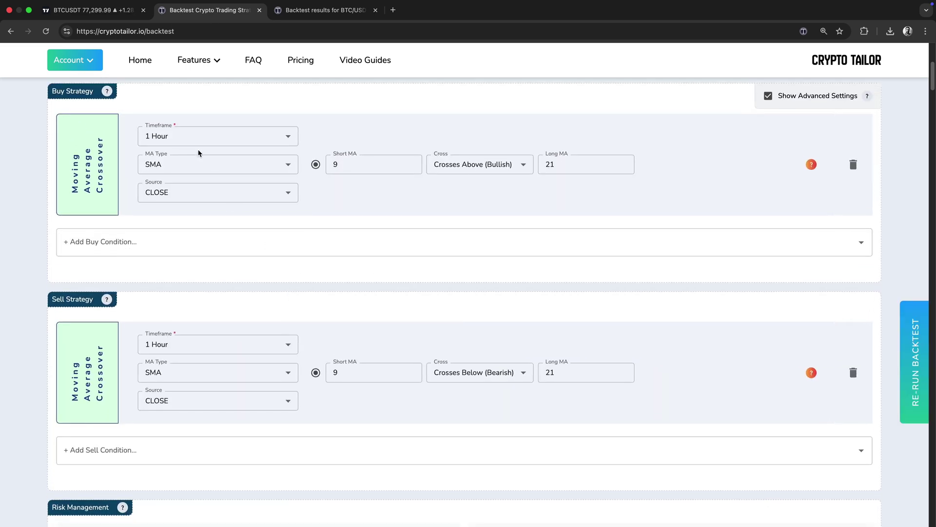
left_click(197, 140)
left_click(175, 244)
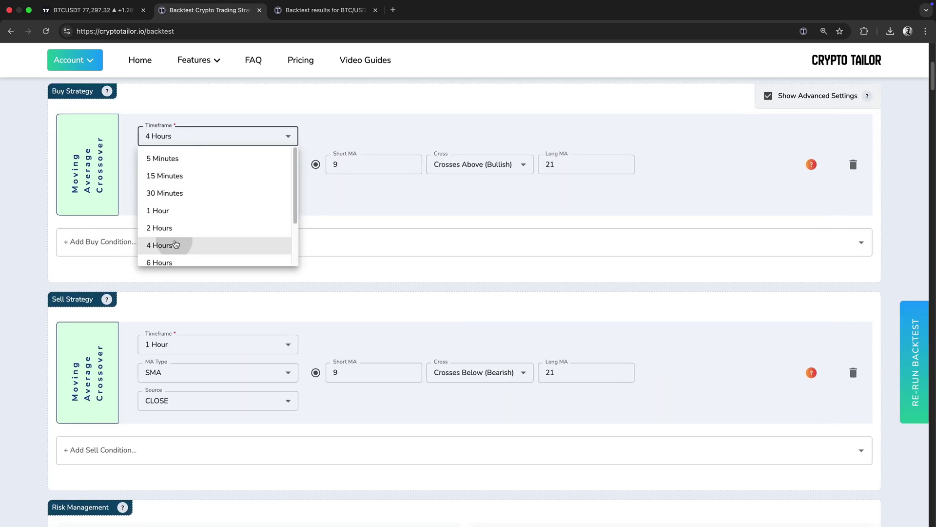
left_click(183, 342)
left_click(161, 453)
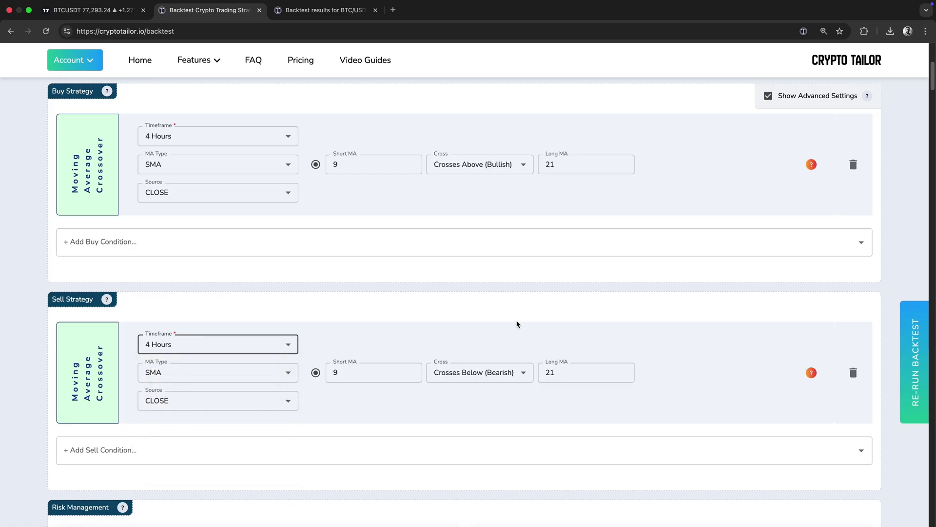
- Set take profit to +10% and stop loss to -15%, then re-run the backtest
scroll(517, 324, "down", 5)
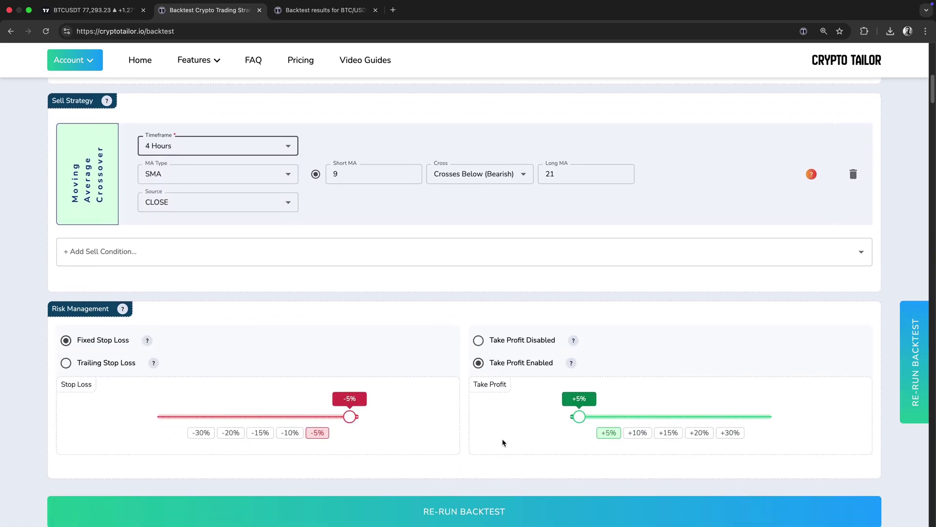
left_click(645, 432)
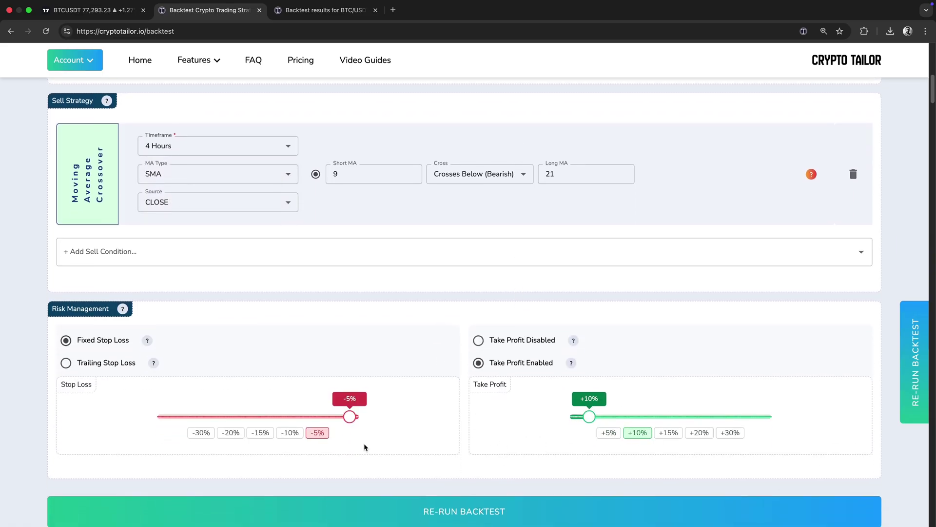
left_click(260, 433)
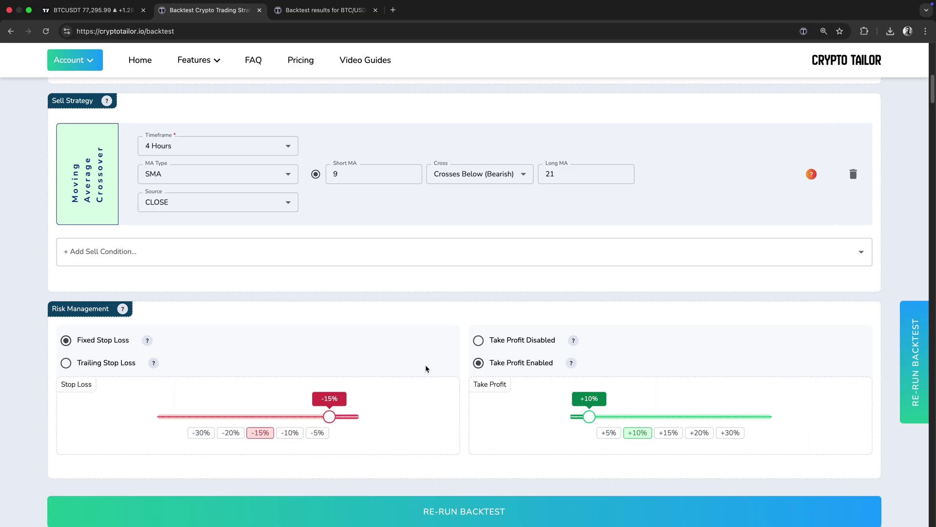
scroll(444, 354, "down", 1)
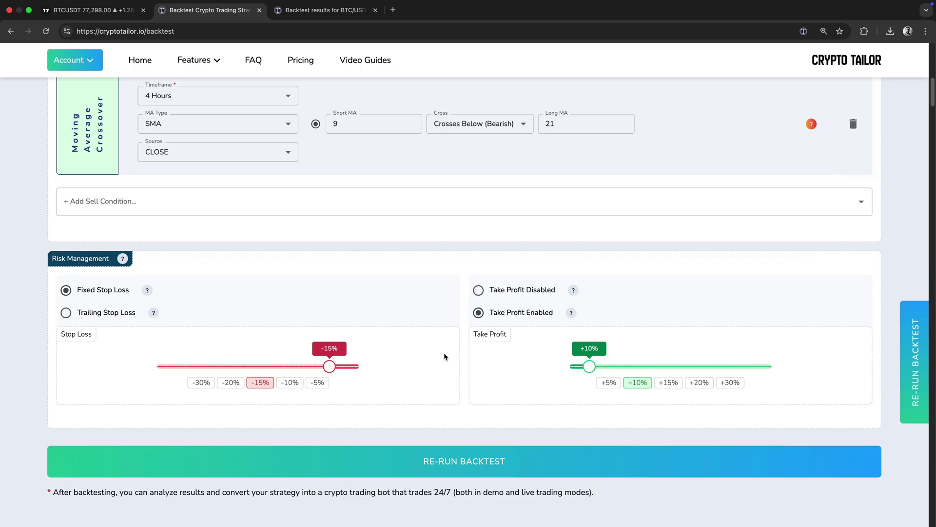
left_click(451, 462)
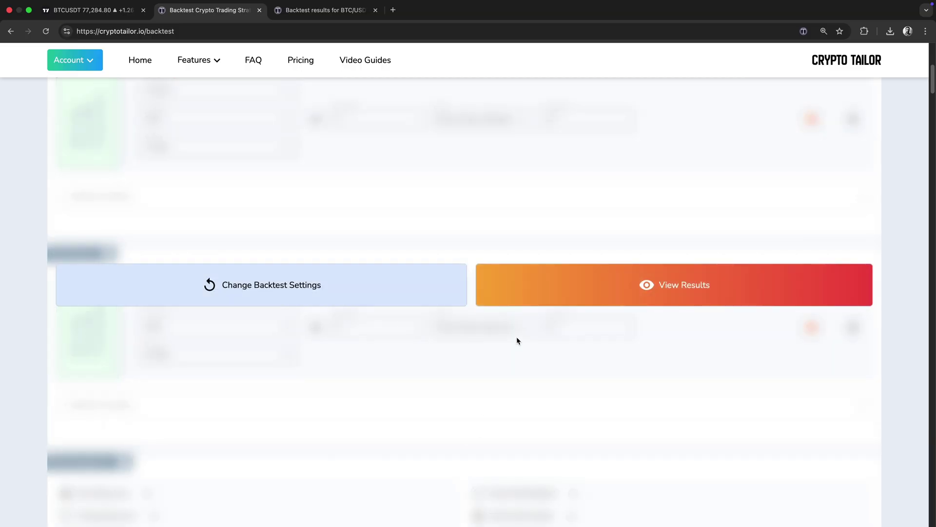
- Open the new results and highlight the 45.45% win rate and 81.73% profit/loss
left_click(533, 299)
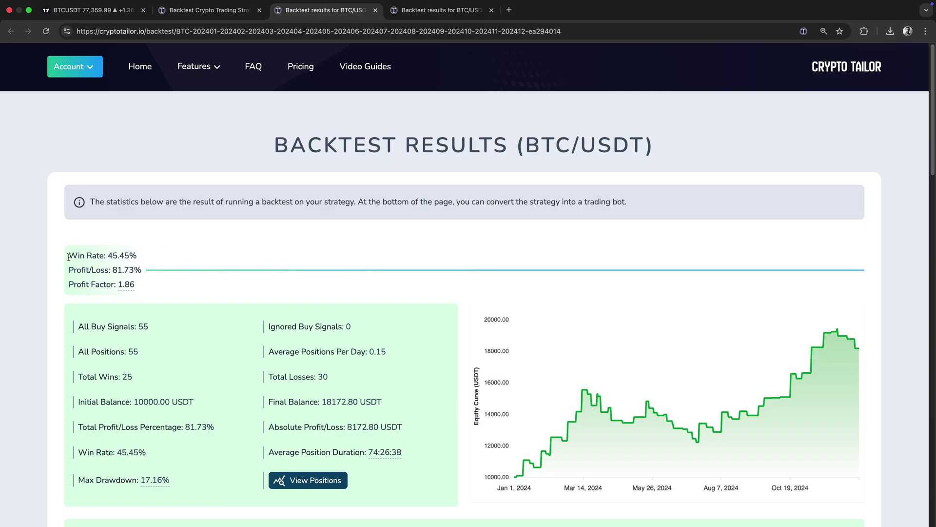
left_click_drag(68, 257, 138, 254)
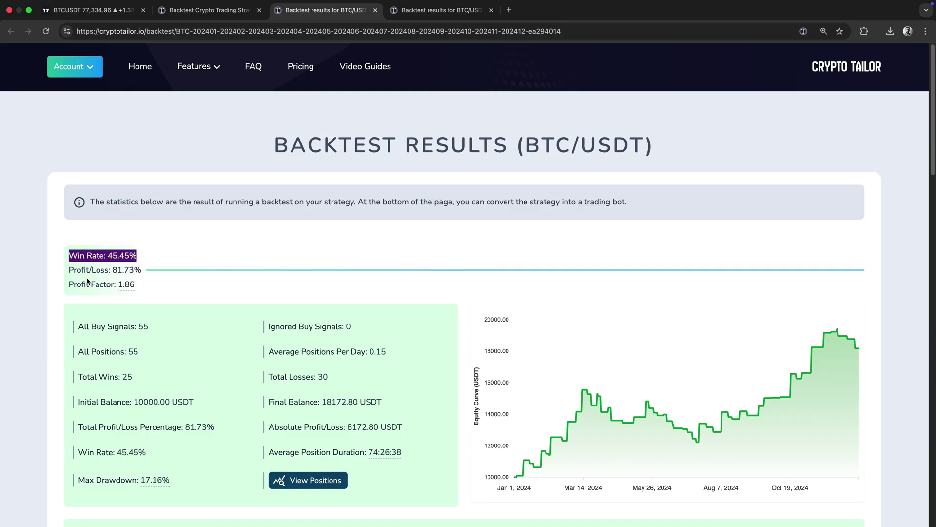
left_click_drag(70, 271, 142, 270)
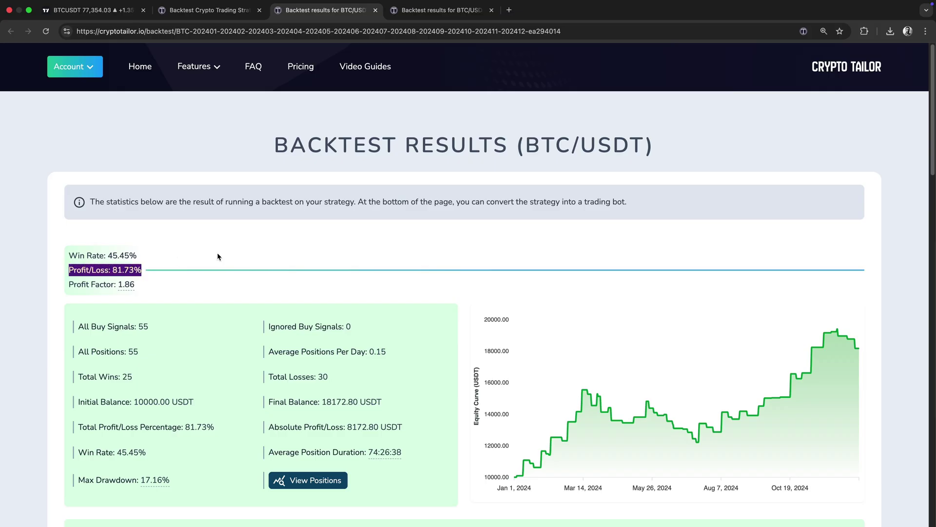
left_click(385, 245)
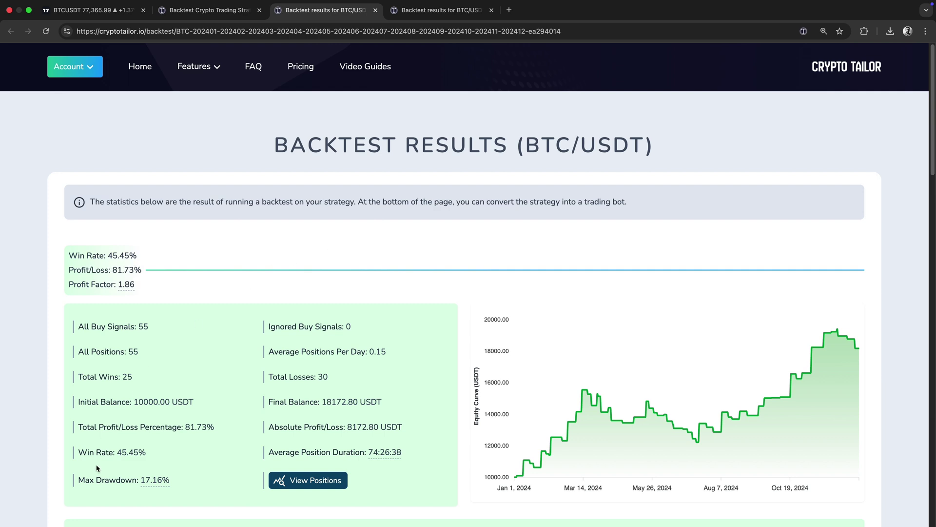
scroll(106, 476, "down", 3)
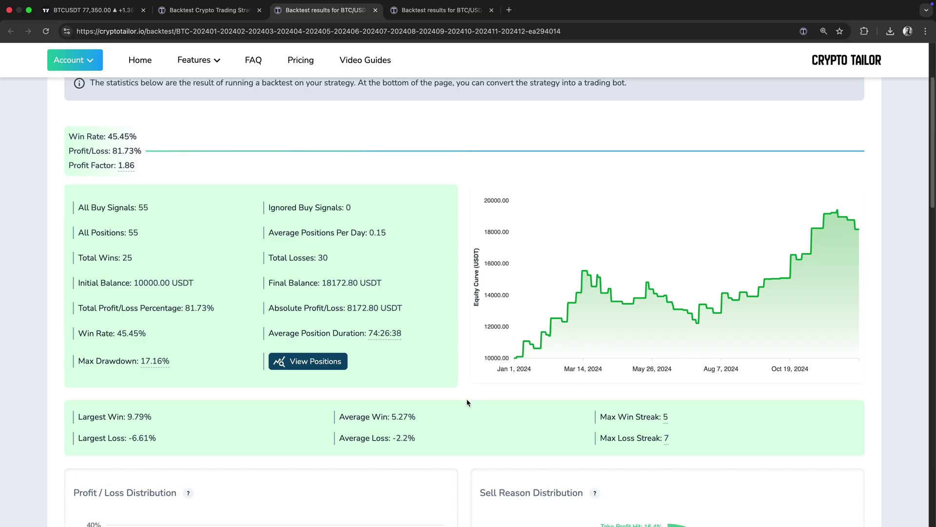
- Scroll through the 4-hour results' distribution charts and monthly performance, April worst at -11.38%
scroll(467, 403, "down", 7)
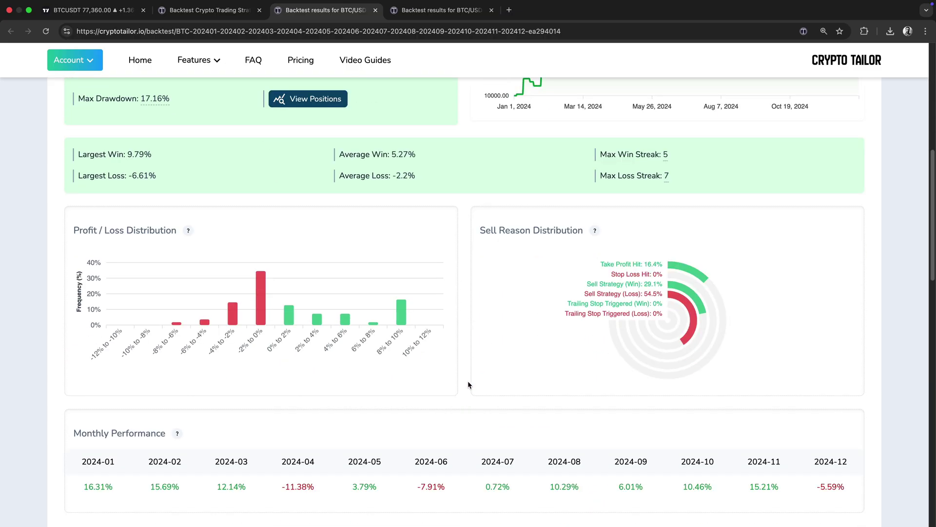
mouse_move(596, 295)
scroll(467, 281, "down", 2)
scroll(467, 281, "down", 1)
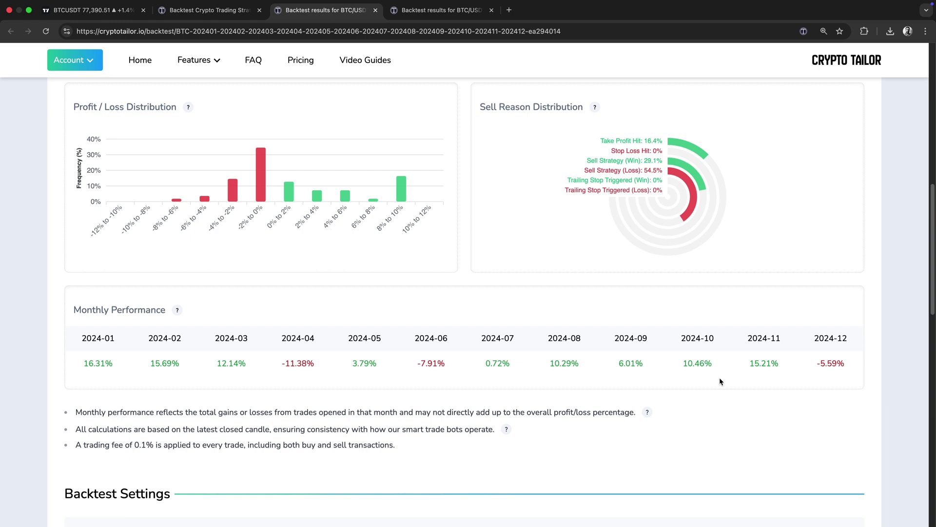
- Add an 8 Hours Ichimoku Cloud buy condition requiring price above the cloud
left_click(212, 10)
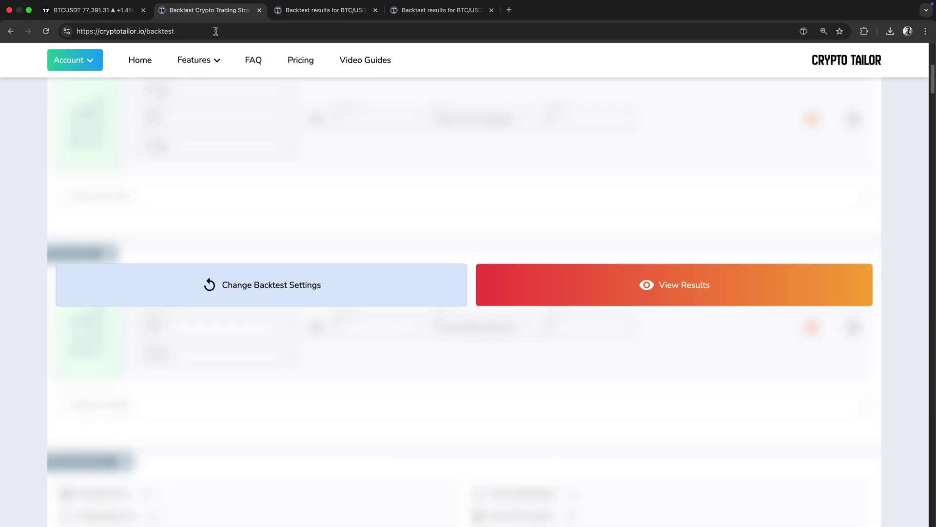
left_click(347, 272)
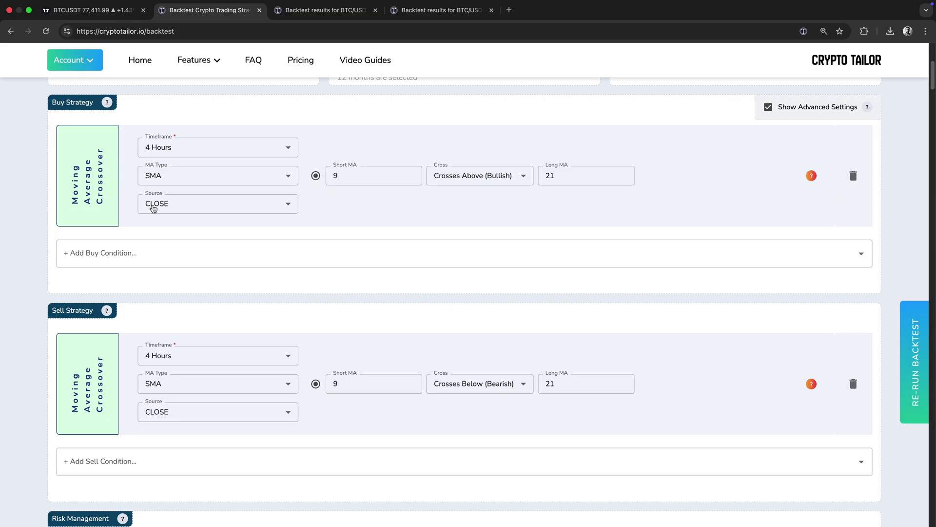
left_click(398, 263)
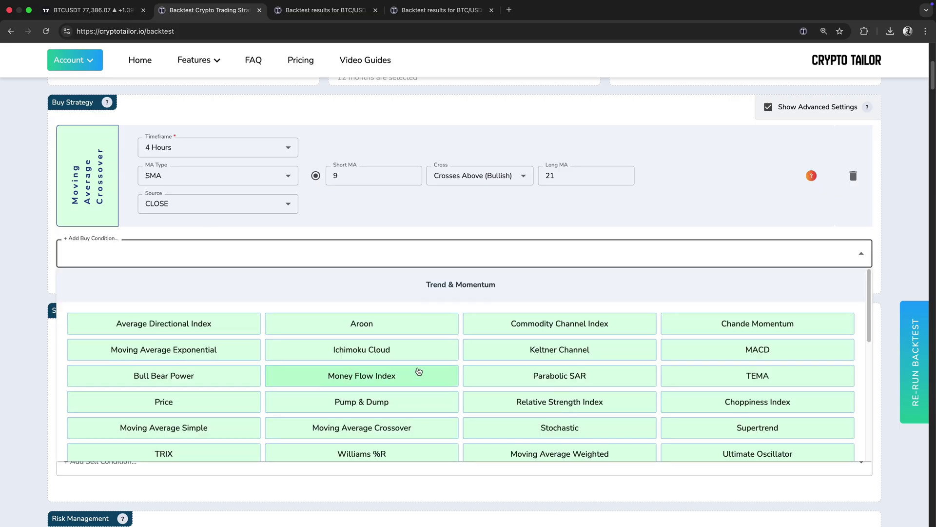
left_click(334, 358)
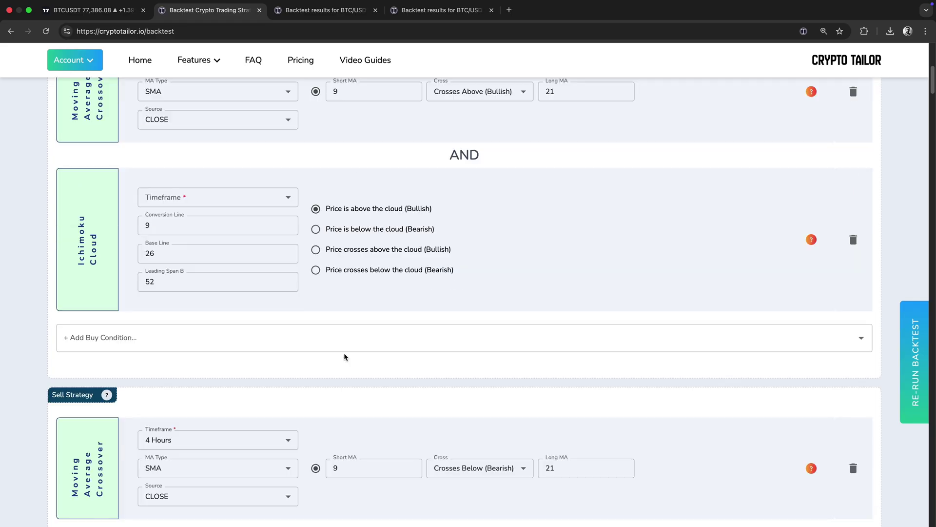
left_click(231, 198)
scroll(219, 248, "down", 2)
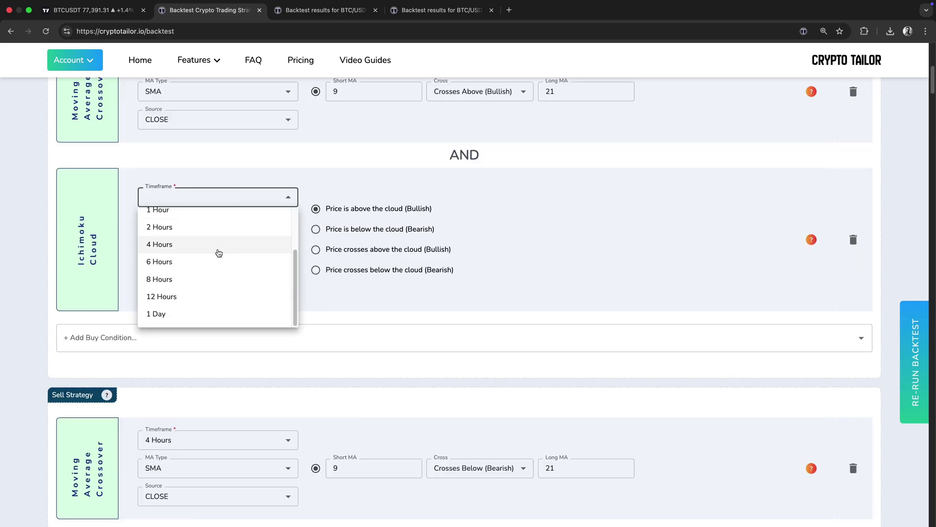
left_click(193, 279)
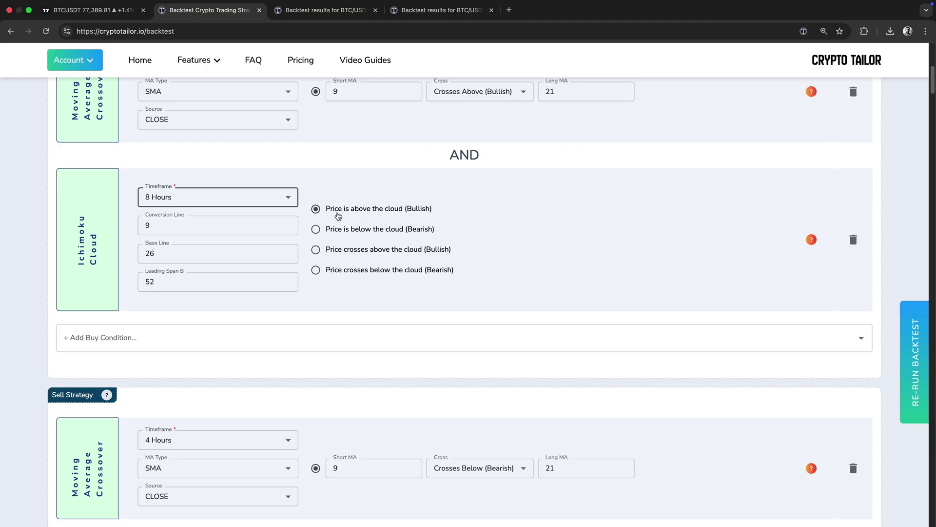
scroll(512, 219, "down", 2)
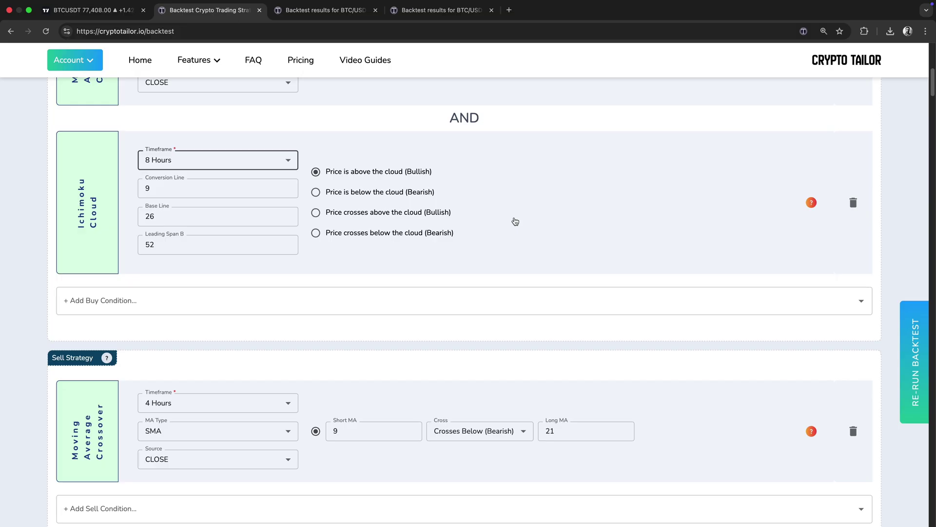
scroll(515, 221, "up", 5)
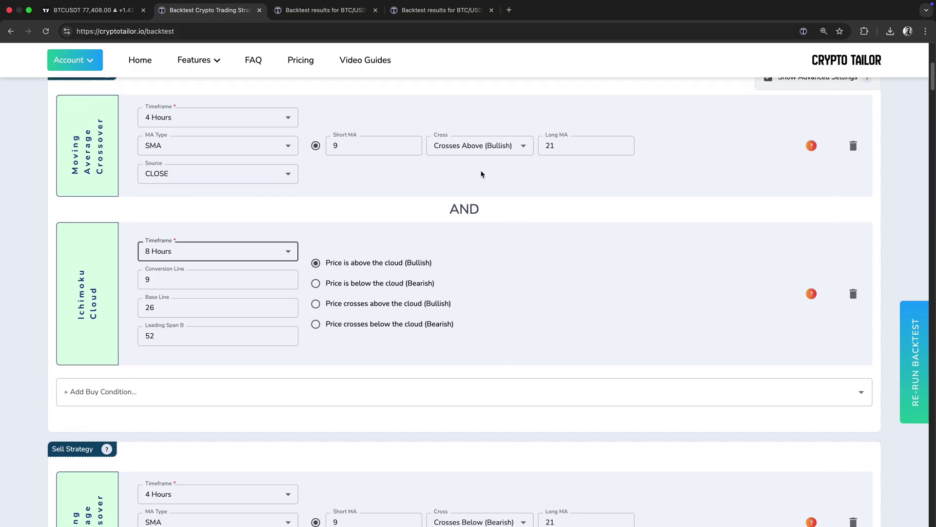
scroll(449, 281, "down", 10)
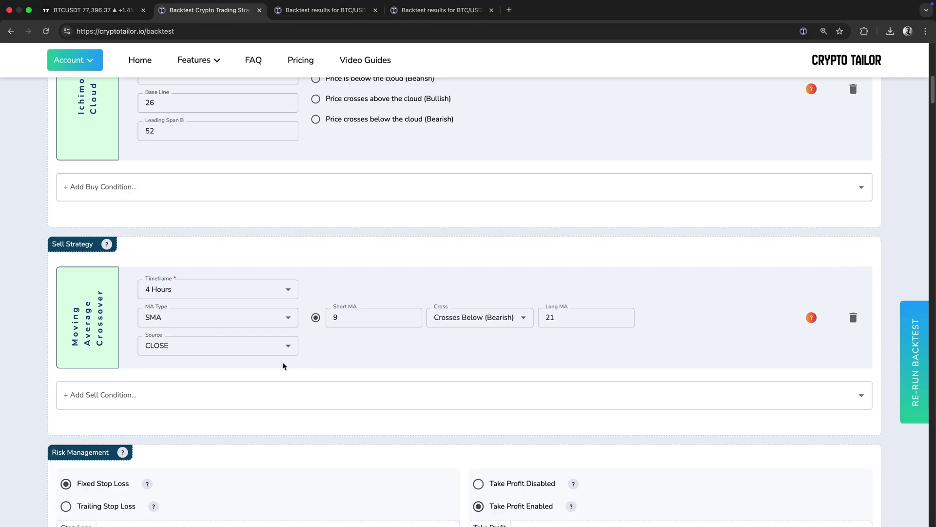
- Add an 8-hour Ichimoku Cloud sell condition for 'Price is below the cloud'
left_click(416, 395)
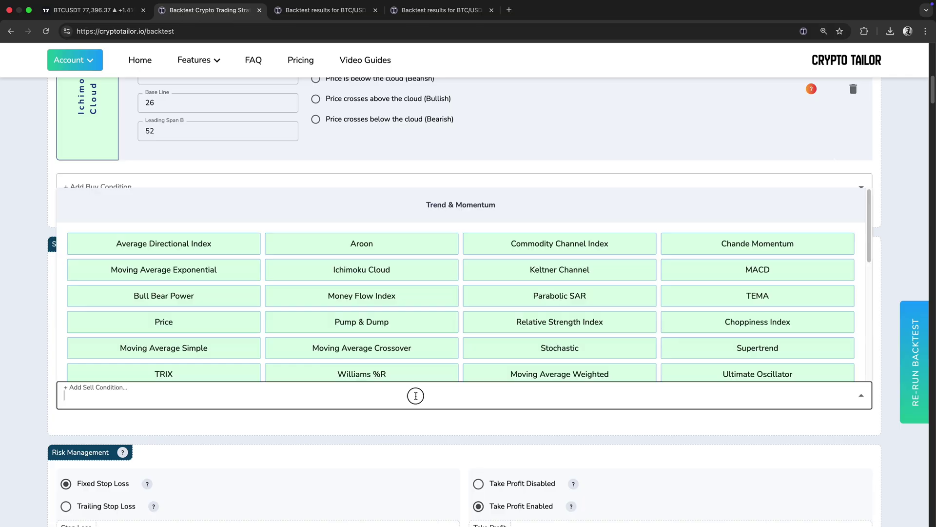
left_click(360, 271)
left_click(219, 338)
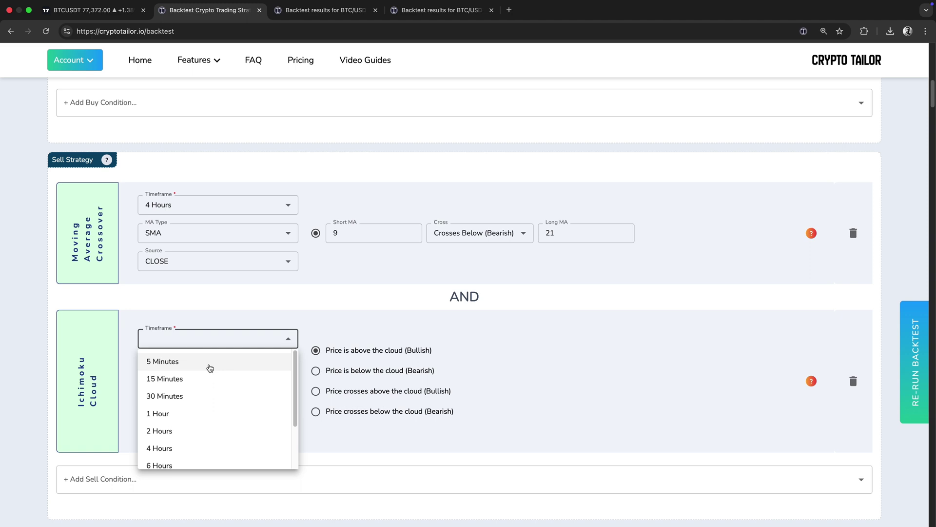
scroll(200, 390, "down", 1)
left_click(175, 438)
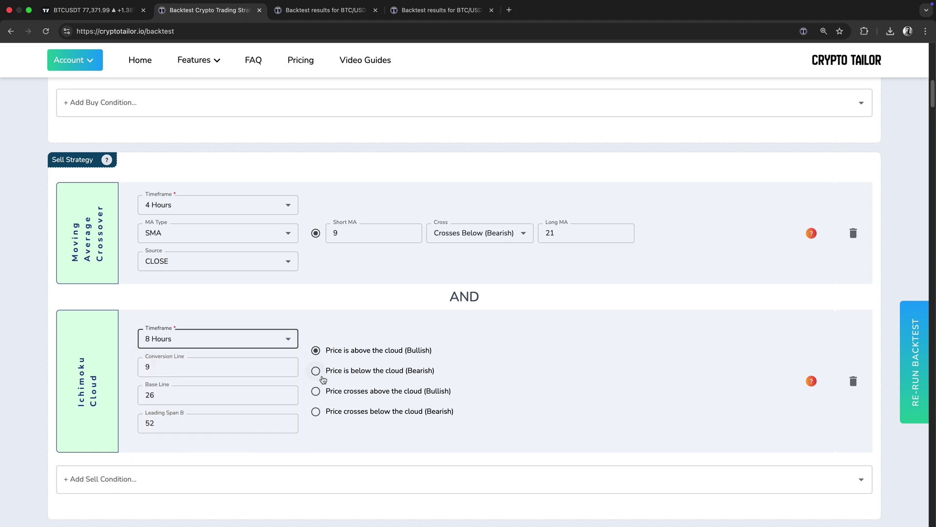
left_click(353, 375)
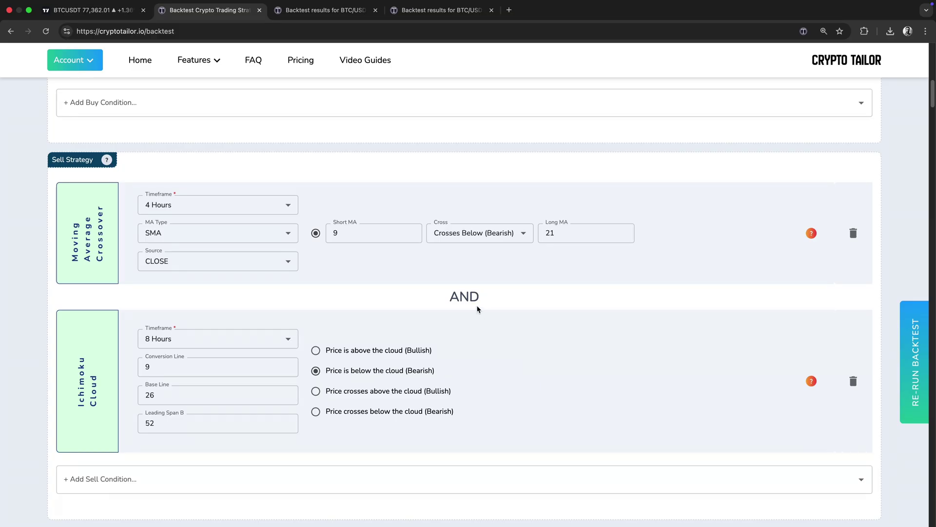
- Set take profit to +5% and stop loss to -10%
scroll(477, 309, "down", 2)
scroll(478, 308, "down", 5)
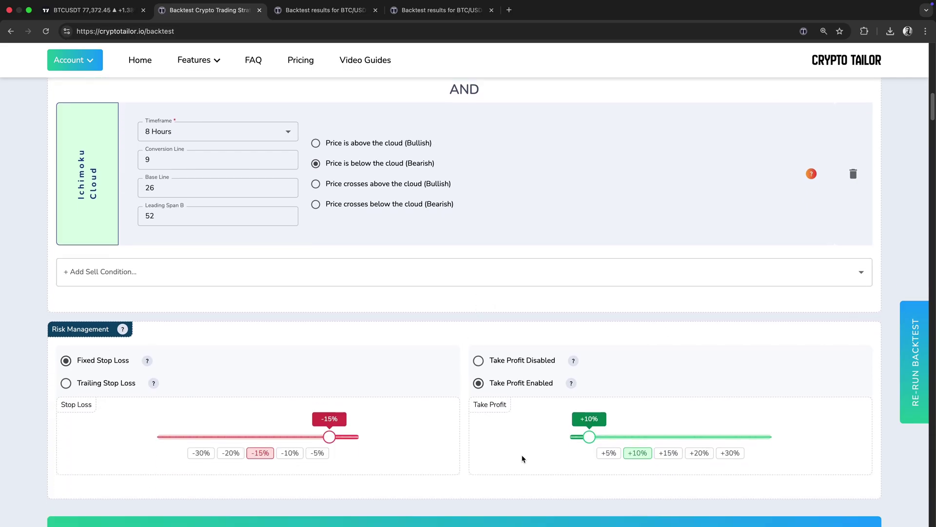
left_click(600, 456)
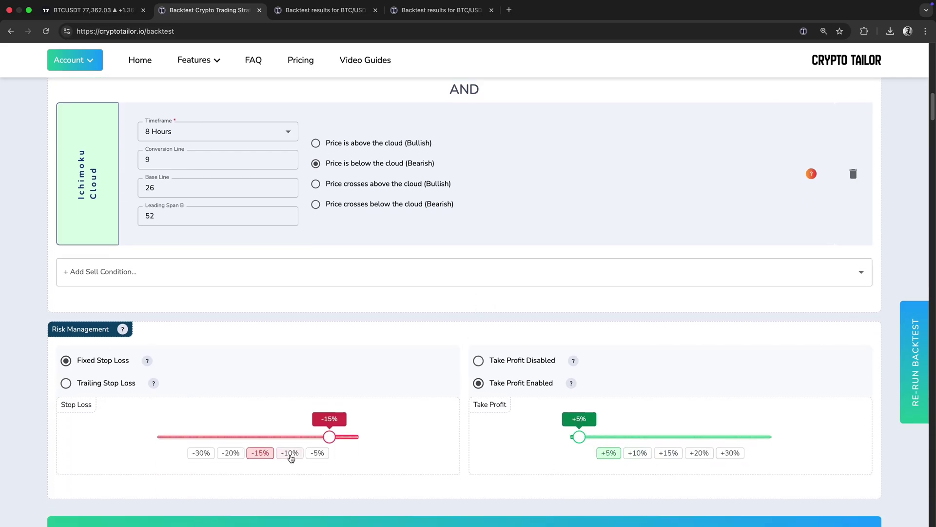
left_click(292, 456)
scroll(436, 321, "down", 3)
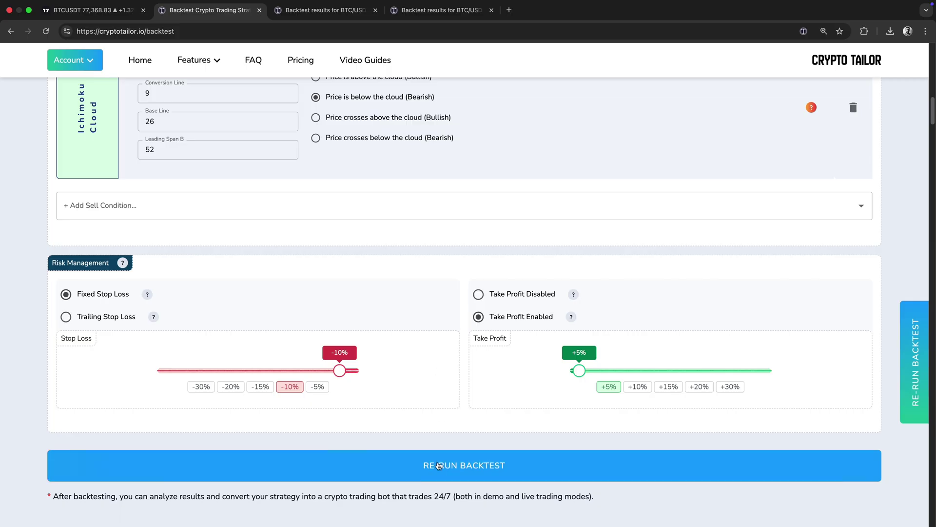
- Rerun the backtest and open the results, highlighting the 88.89% win rate and 83.04% profit
left_click(438, 466)
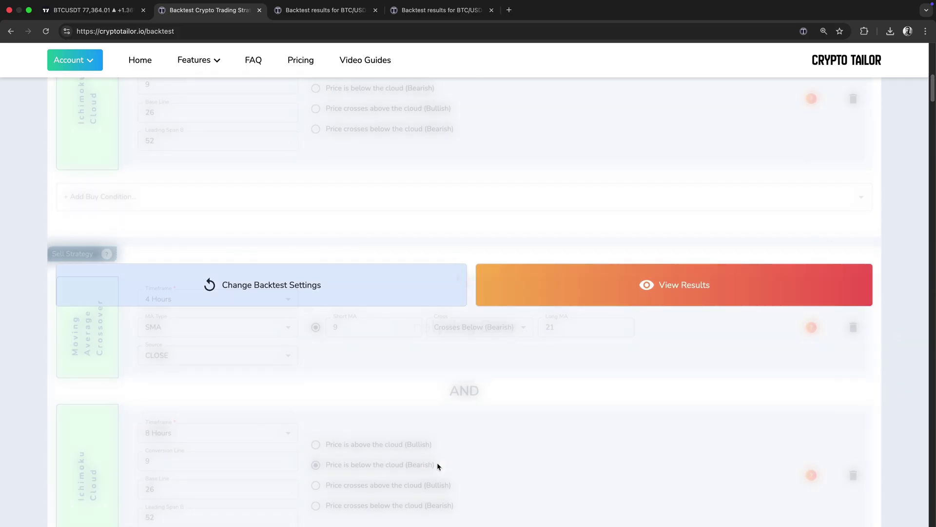
left_click(535, 298)
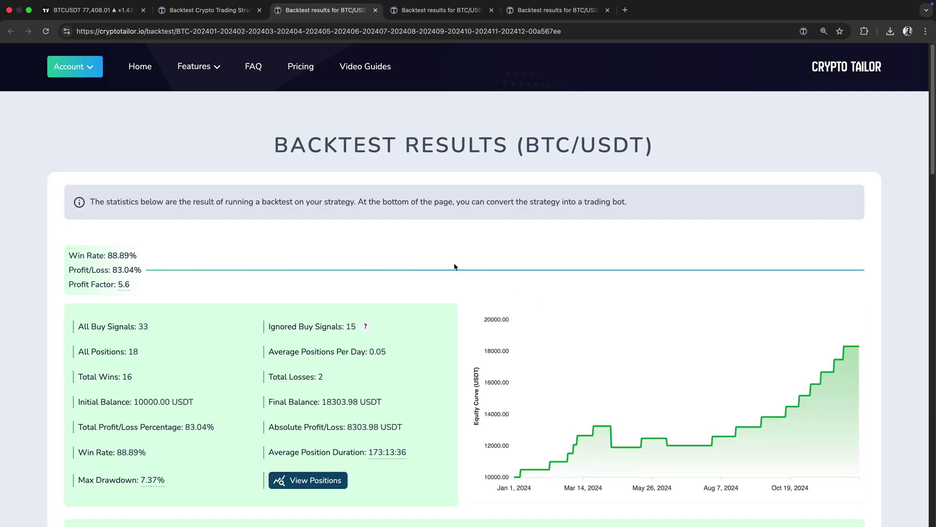
left_click_drag(70, 253, 136, 254)
left_click_drag(71, 272, 281, 269)
- Review the remaining stats and charts, then highlight BTC/USDT in the results heading
scroll(269, 271, "down", 3)
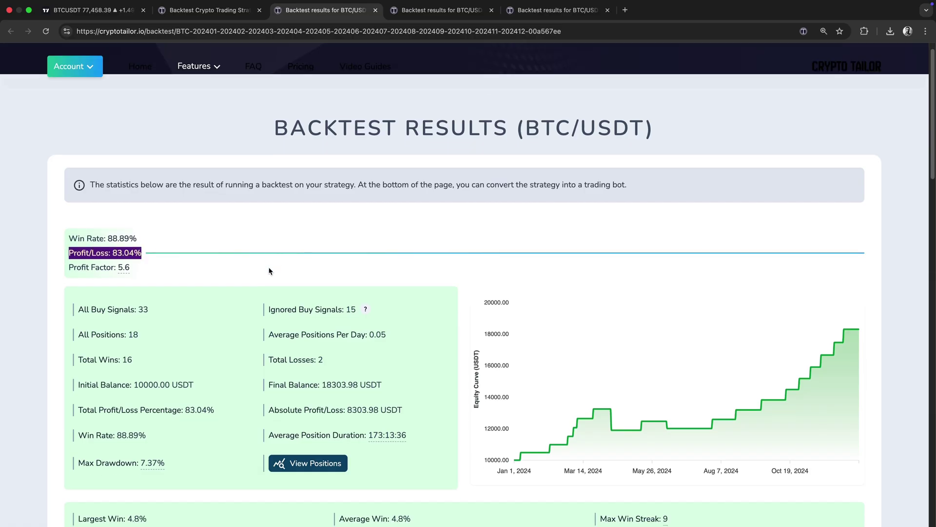
left_click(112, 393)
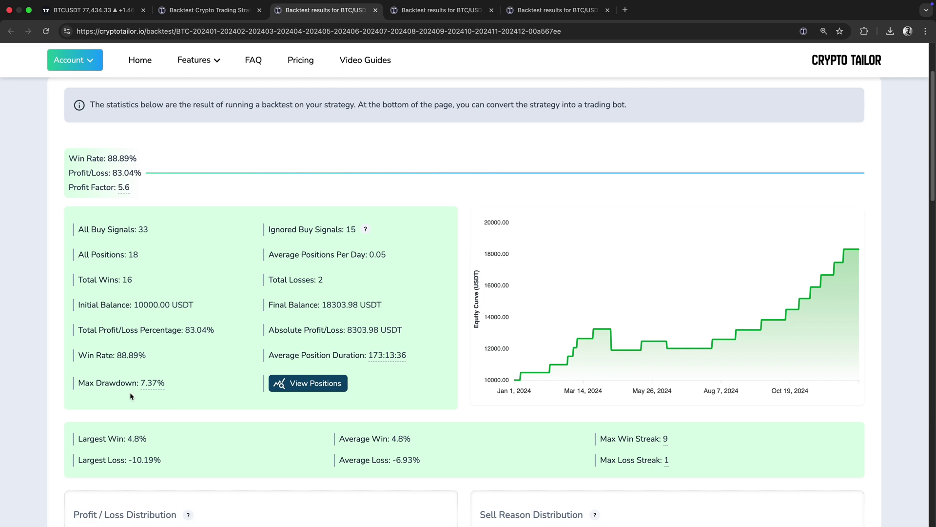
scroll(499, 413, "down", 5)
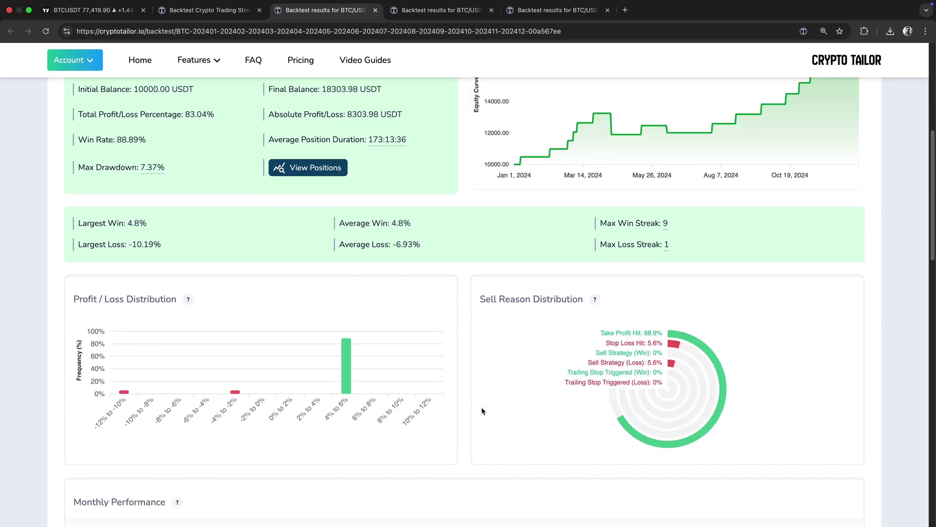
mouse_move(593, 363)
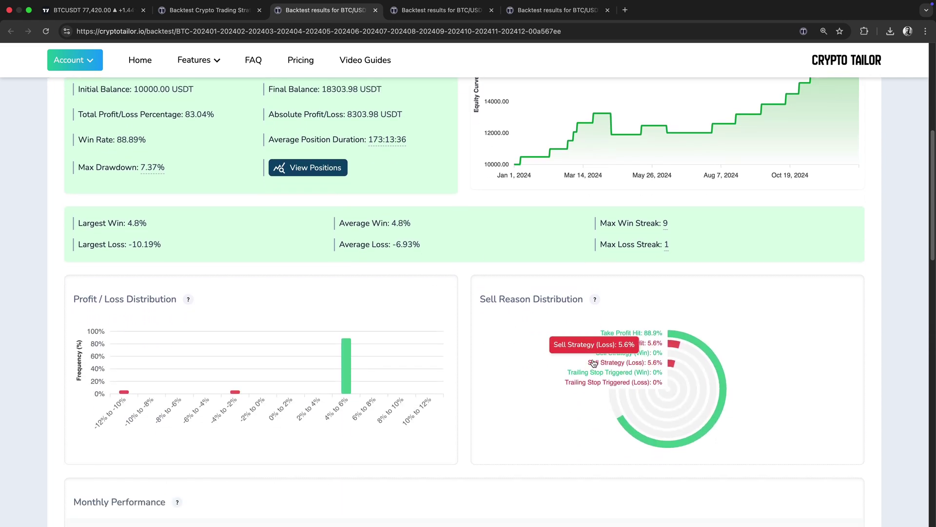
scroll(463, 317, "down", 5)
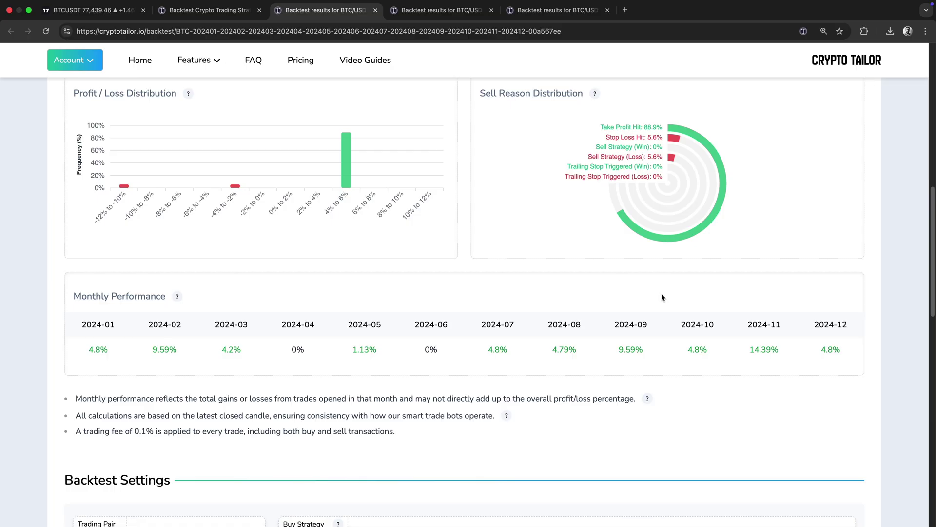
scroll(479, 307, "up", 7)
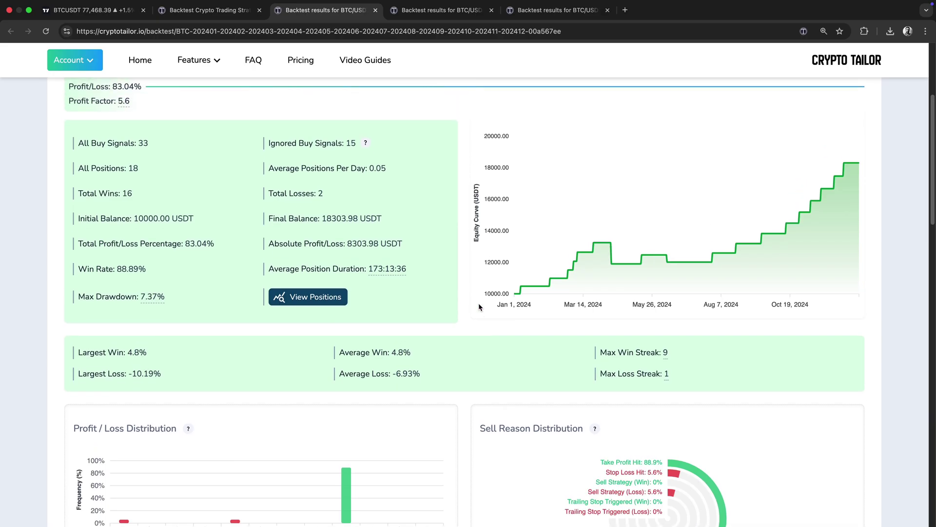
scroll(480, 307, "up", 3)
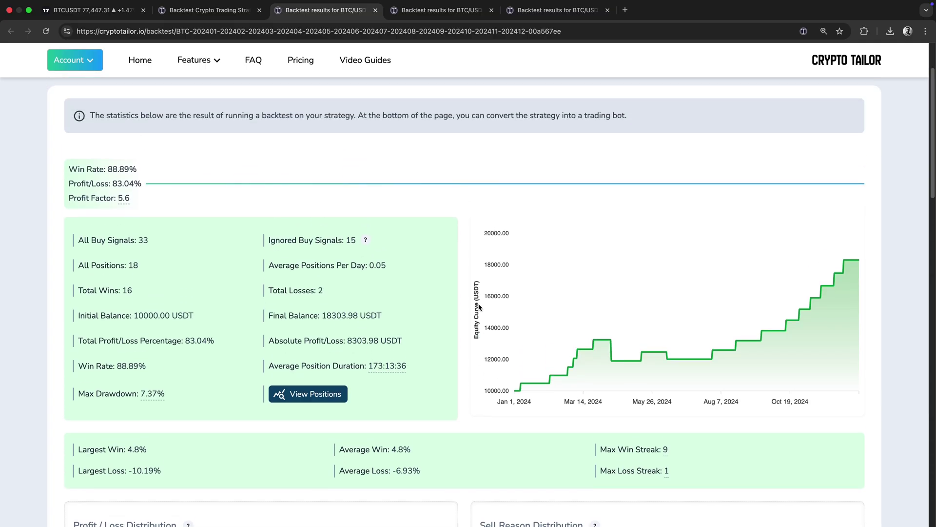
left_click_drag(541, 125, 639, 123)
left_click(458, 215)
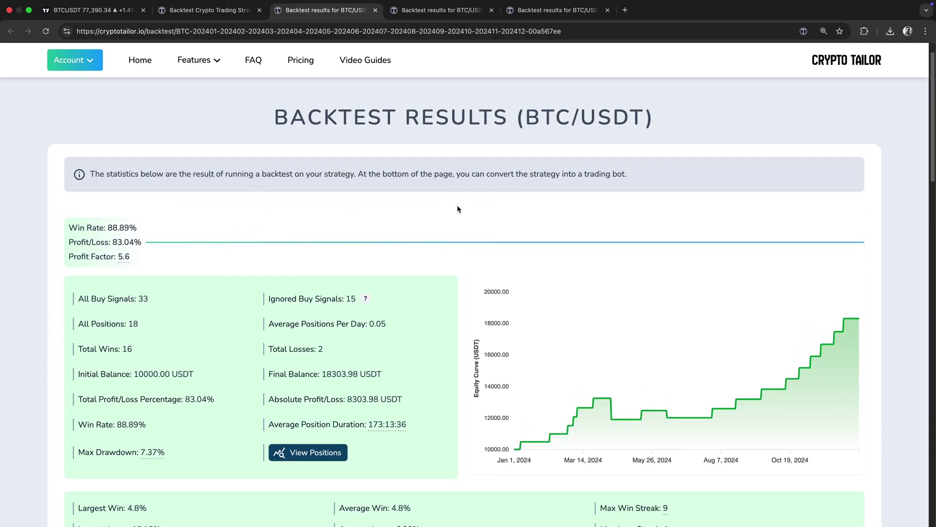
scroll(458, 217, "down", 15)
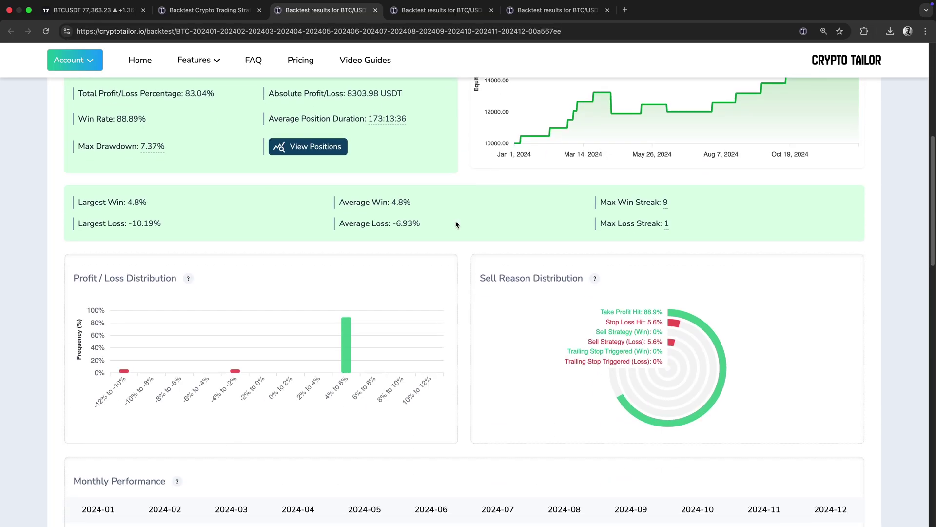
- Scroll down to the Automate the Strategy section and highlight its heading
scroll(456, 224, "down", 8)
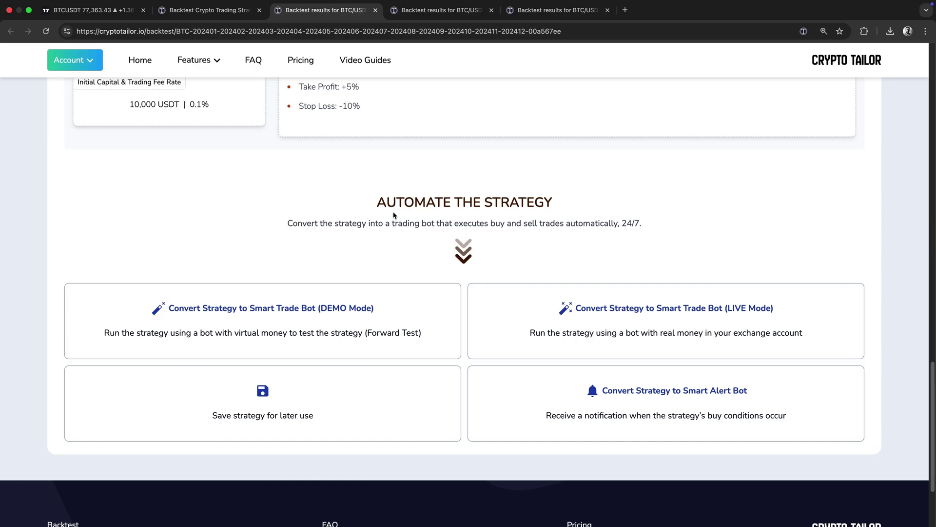
left_click_drag(378, 204, 556, 205)
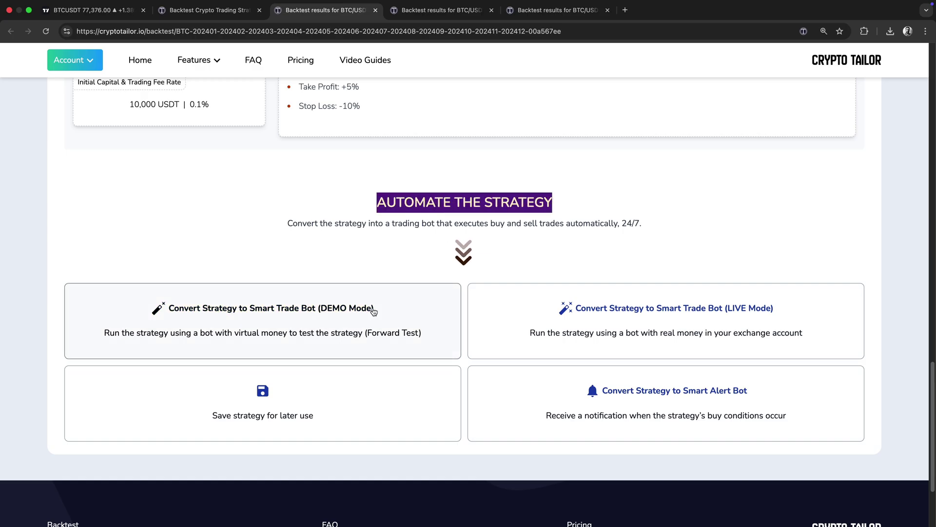
left_click(438, 250)
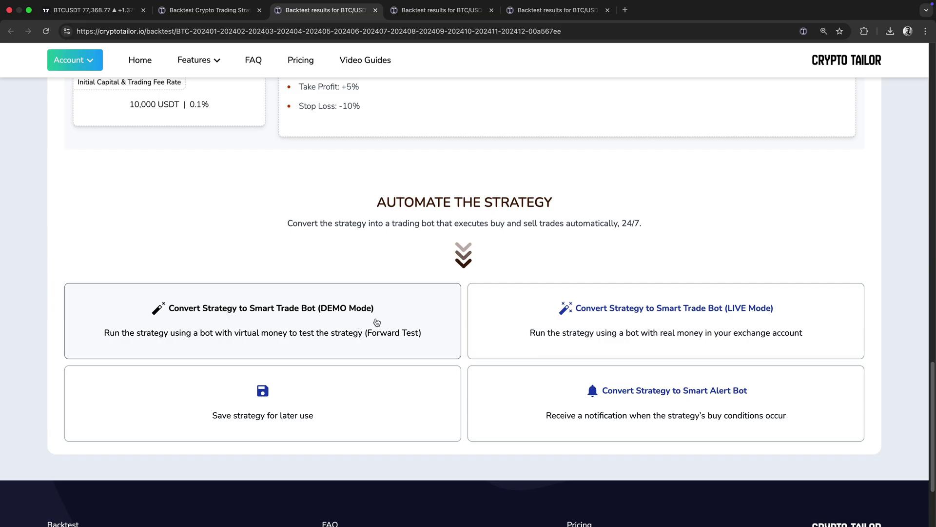
- Start the demo bot conversion and save the strategy for the bot
left_click(409, 314)
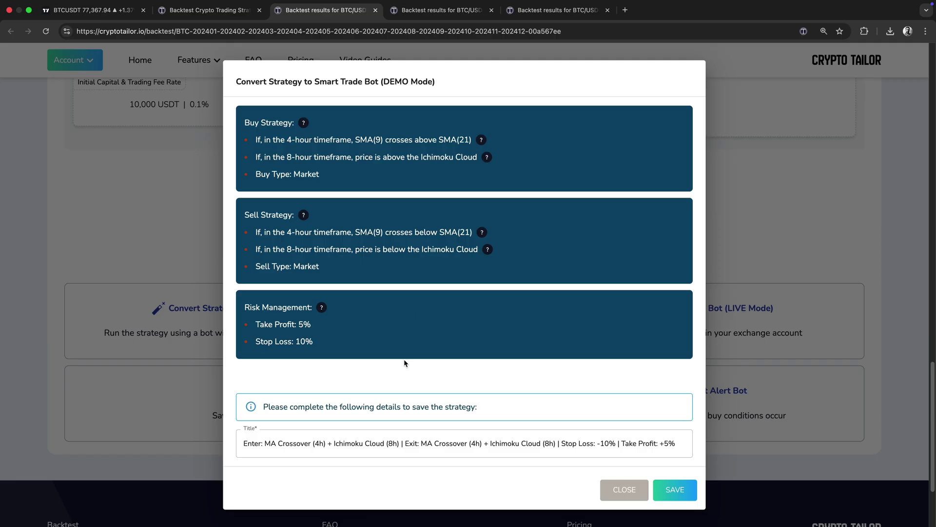
left_click(687, 495)
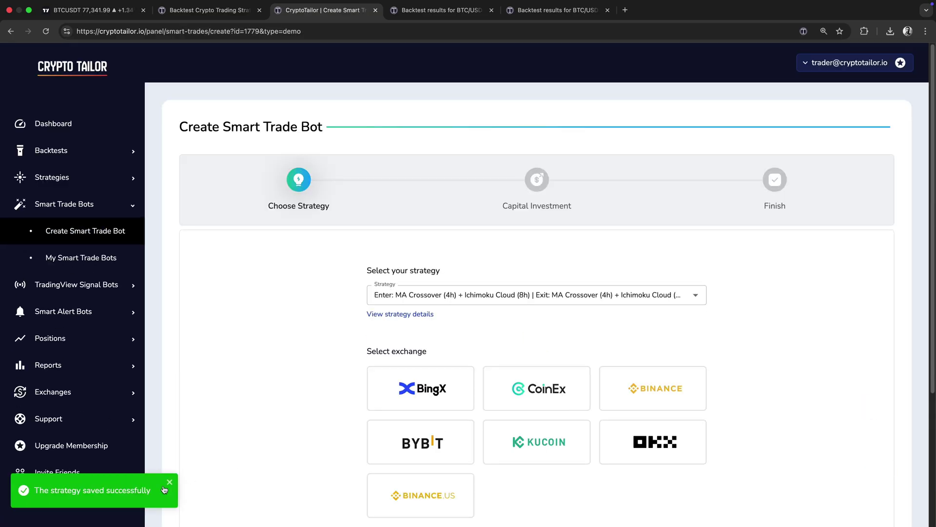
left_click(166, 486)
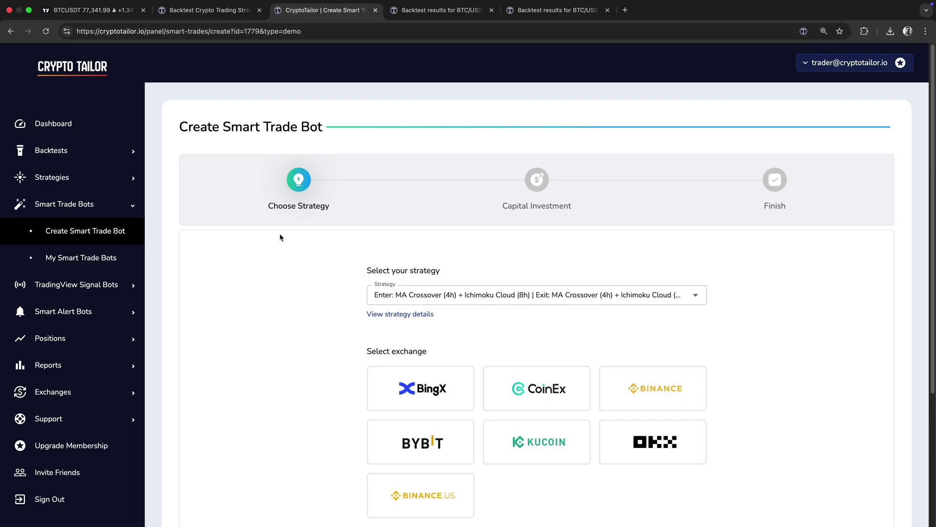
- Set the bot to trade BTC/USDT on Binance and advance to Capital Investment
scroll(794, 210, "down", 3)
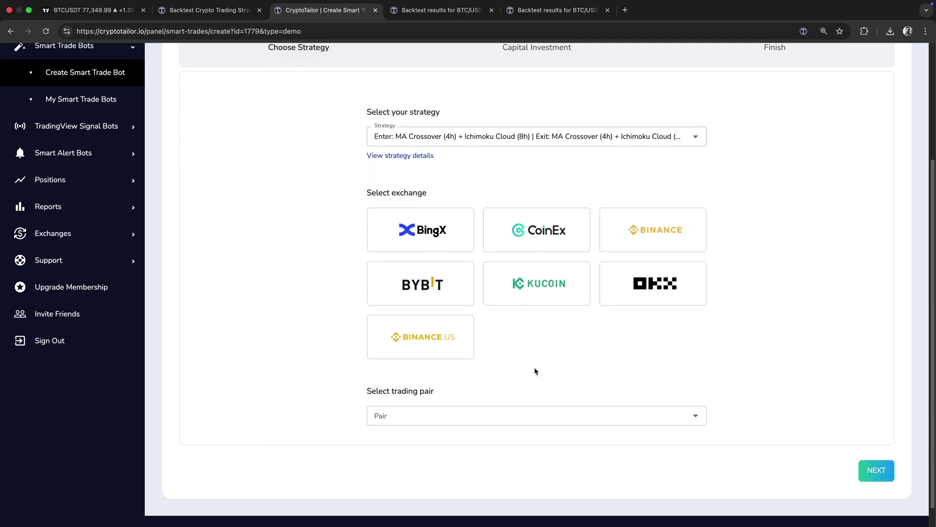
left_click(642, 244)
left_click(547, 414)
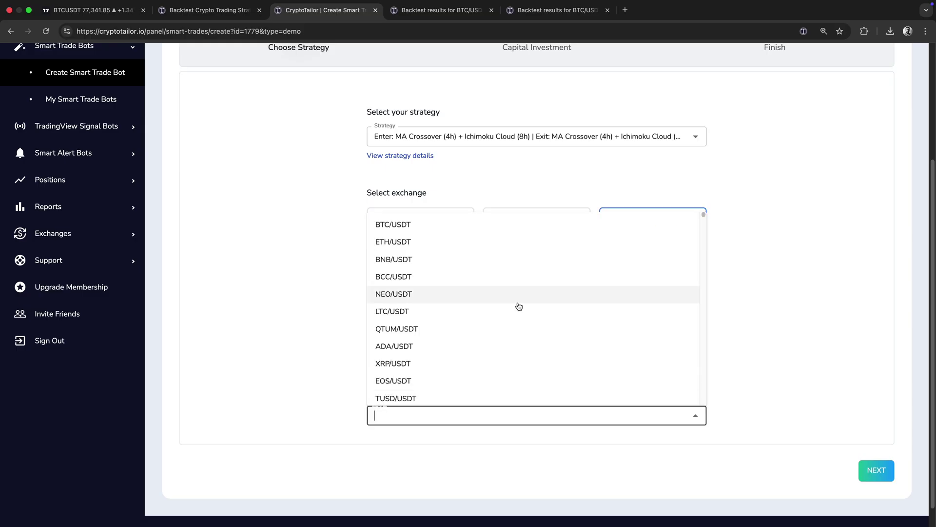
left_click(505, 227)
left_click(636, 412)
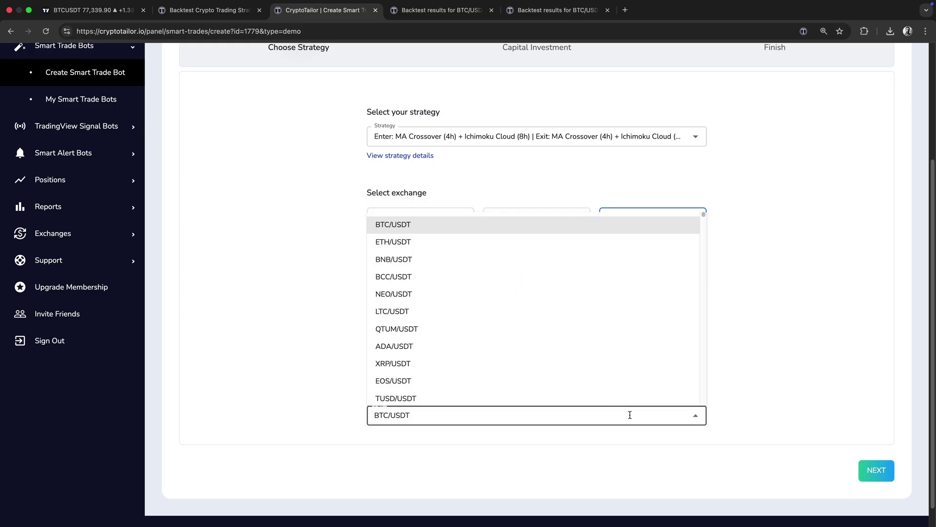
scroll(574, 284, "down", 2)
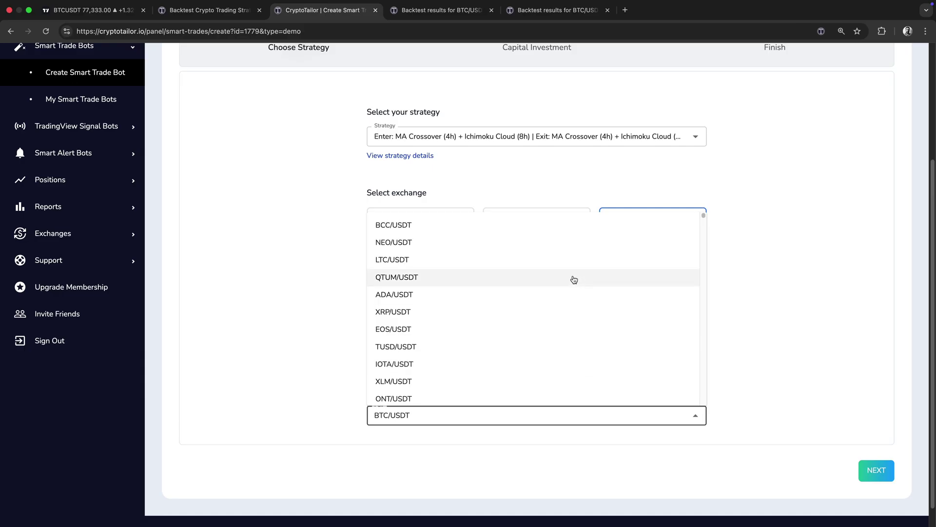
left_click(762, 336)
left_click(868, 471)
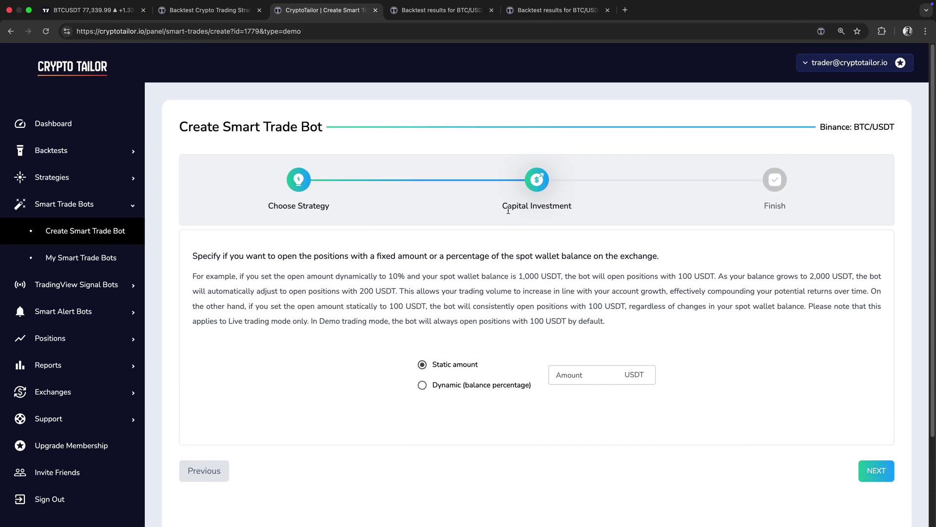
- Size positions with a static amount of 100 USDT and proceed to the Finish step
triple_click(508, 211)
left_click(454, 305)
left_click(585, 377)
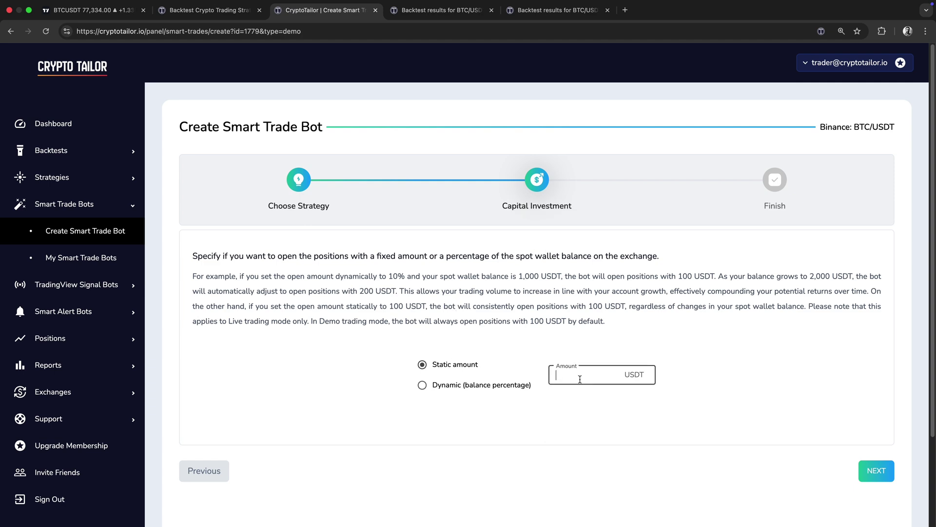
type("100")
left_click(445, 387)
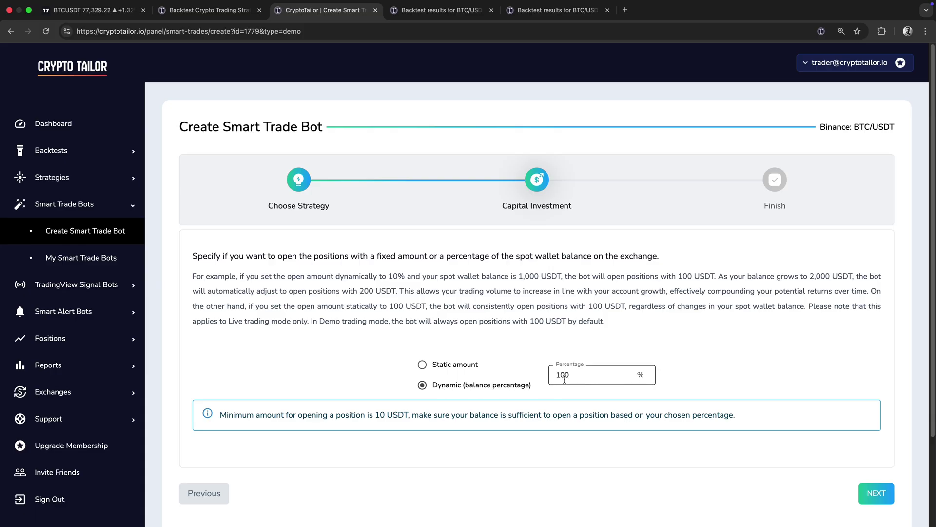
left_click(471, 365)
left_click(871, 471)
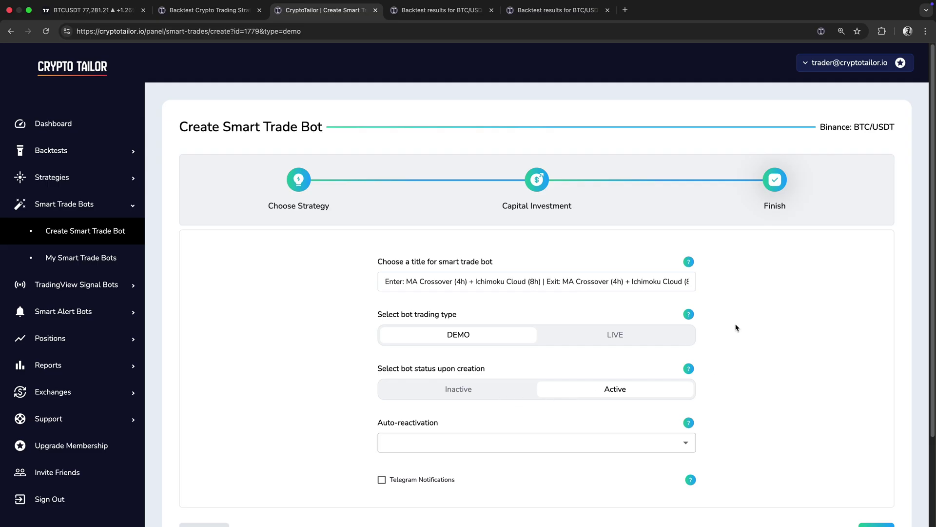
- Reactivate the bot whenever a position closes won or lost, keep Telegram off, and save it
scroll(736, 327, "down", 1)
scroll(737, 326, "down", 1)
left_click(488, 366)
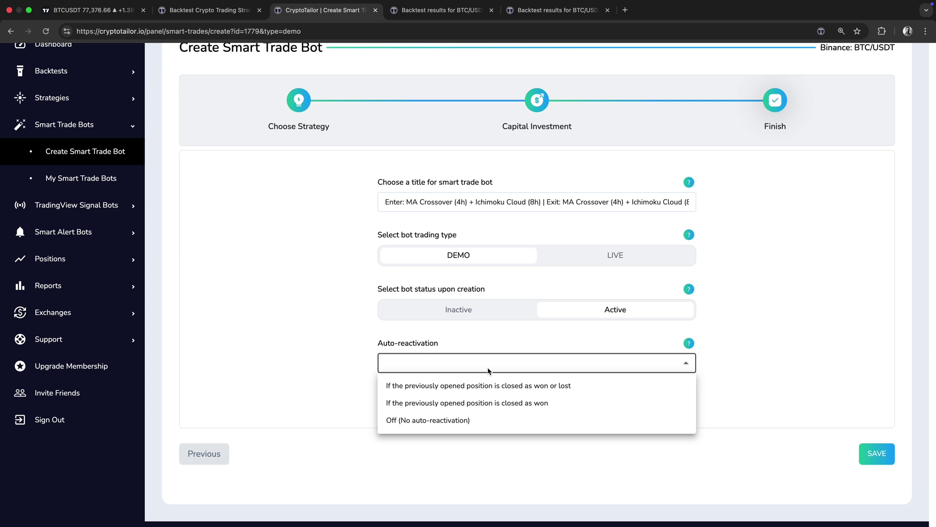
left_click(495, 385)
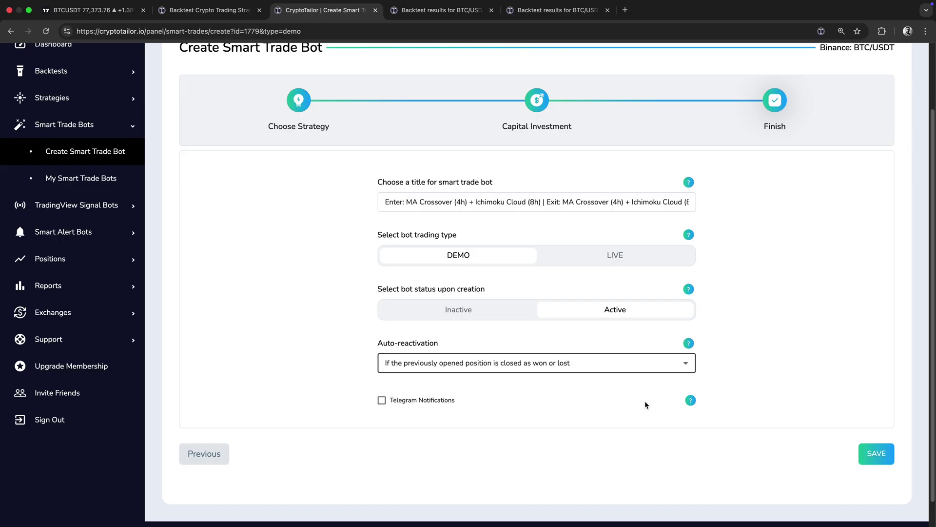
left_click(425, 406)
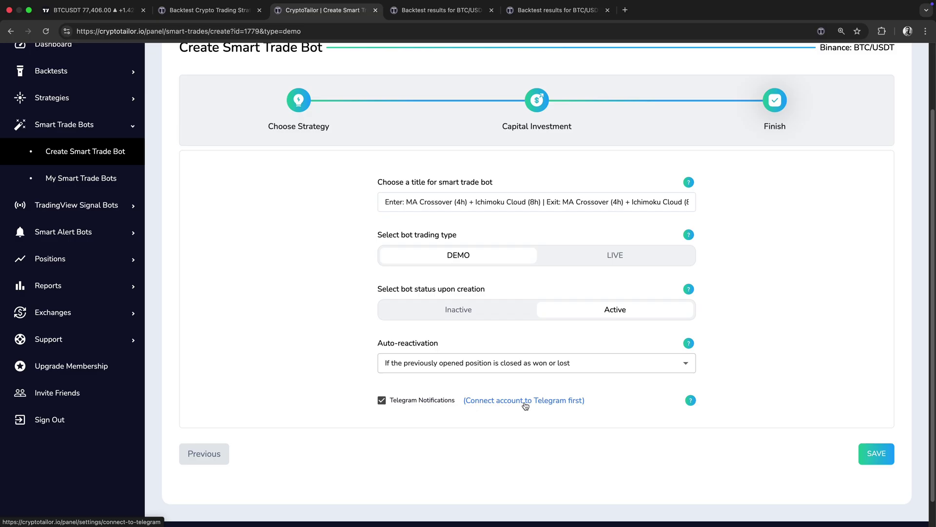
left_click(440, 405)
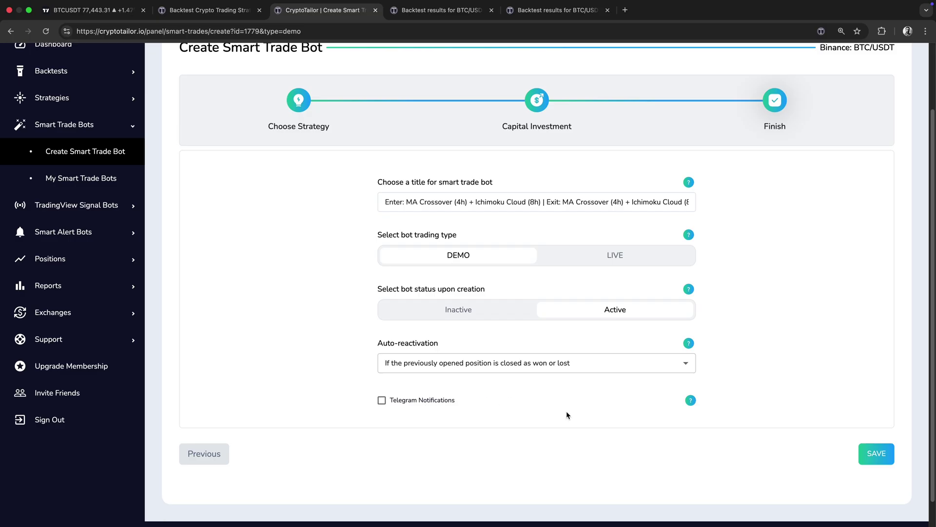
left_click(873, 454)
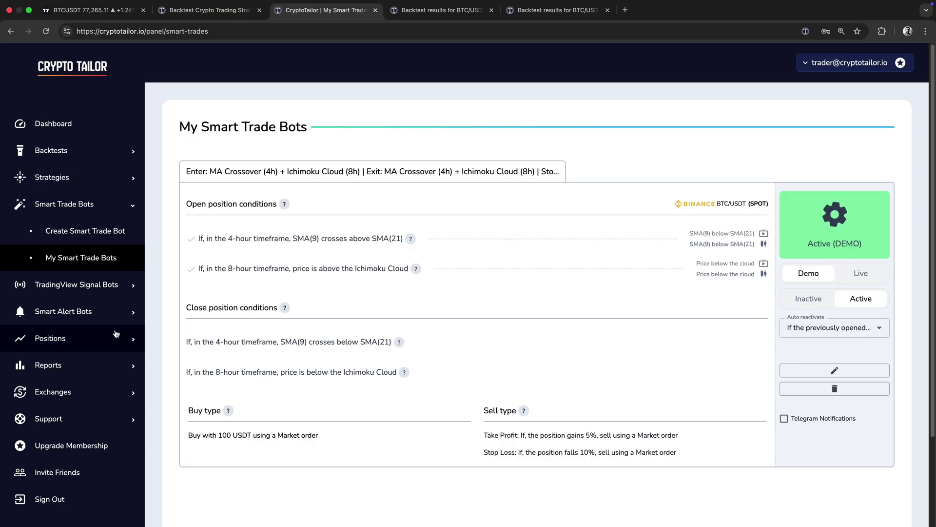
- Expand Positions in the left sidebar to show Pending, Open and Closed
left_click(98, 338)
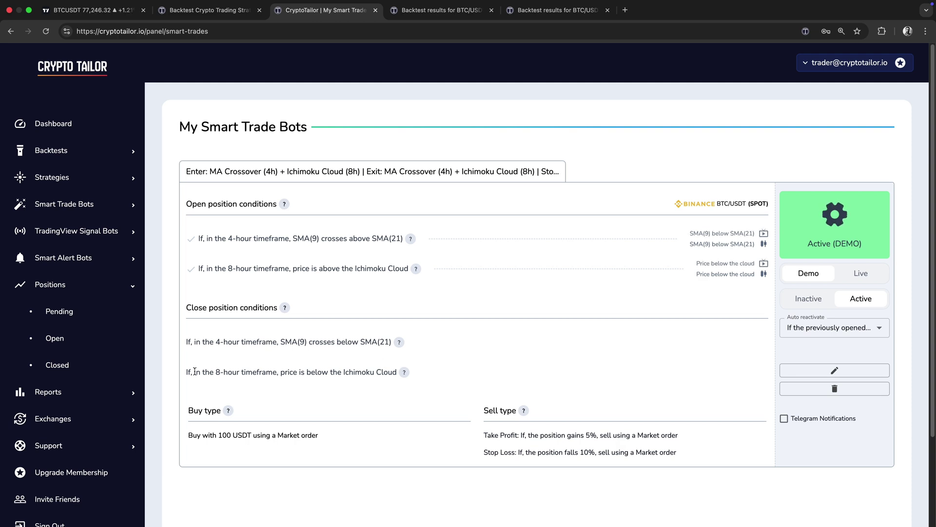
left_click(55, 429)
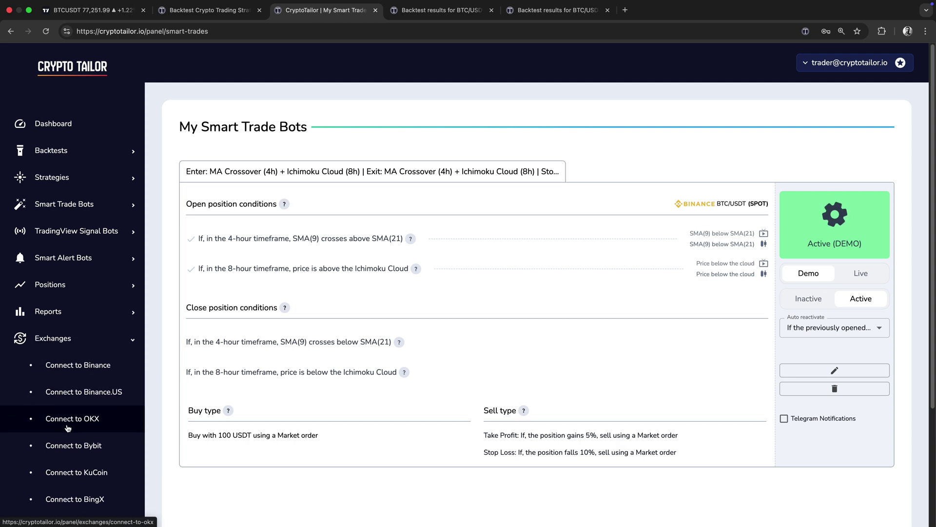
scroll(66, 426, "down", 2)
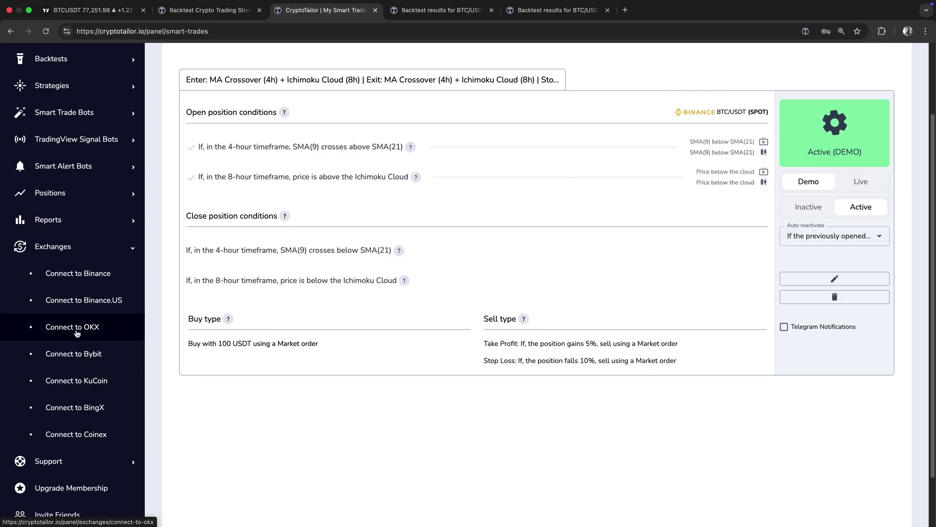
left_click(102, 281)
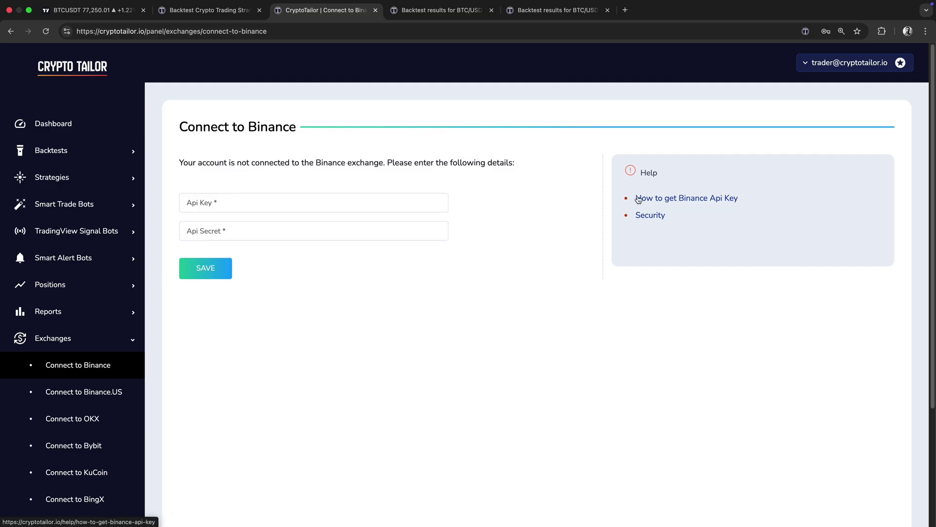
left_click(640, 199)
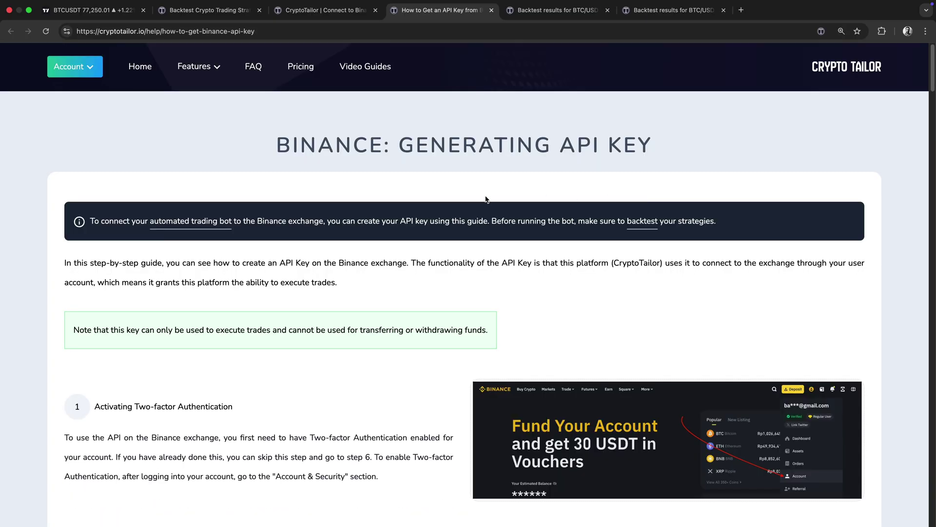
scroll(485, 199, "down", 18)
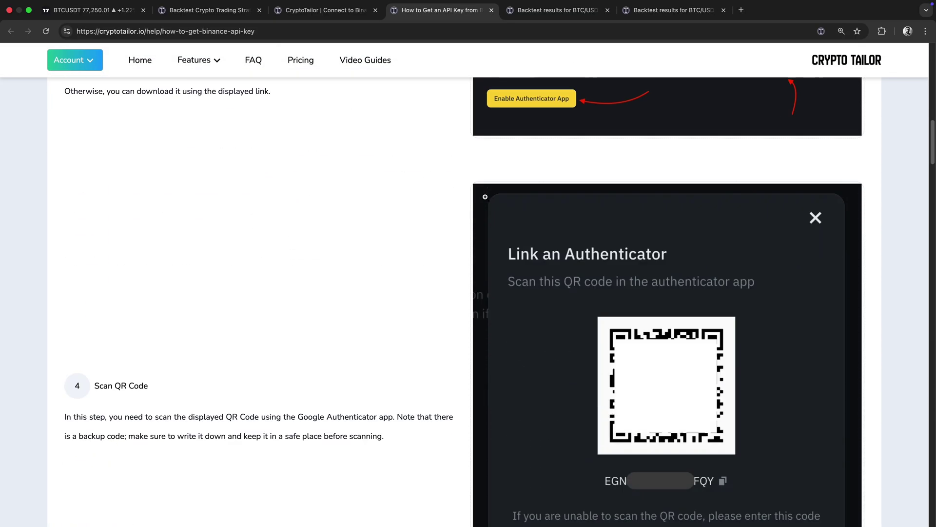
scroll(485, 197, "down", 3)
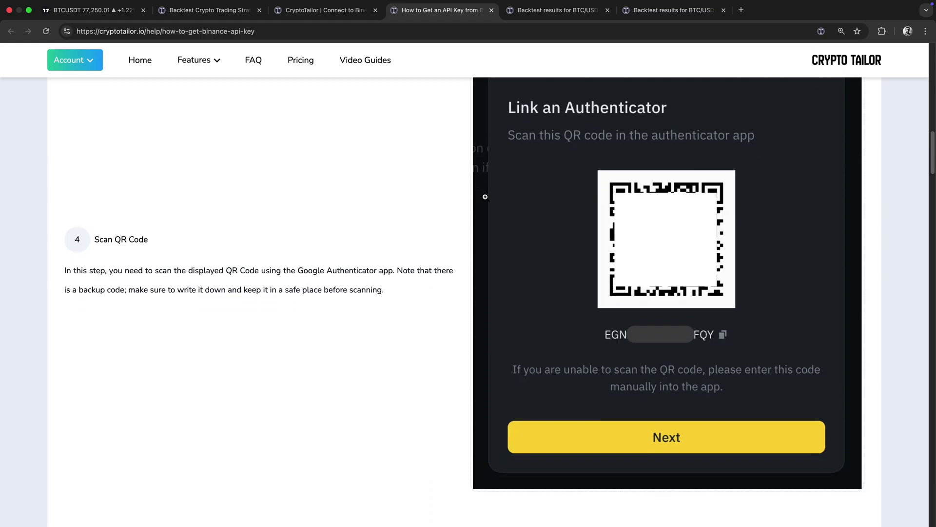
left_click(491, 10)
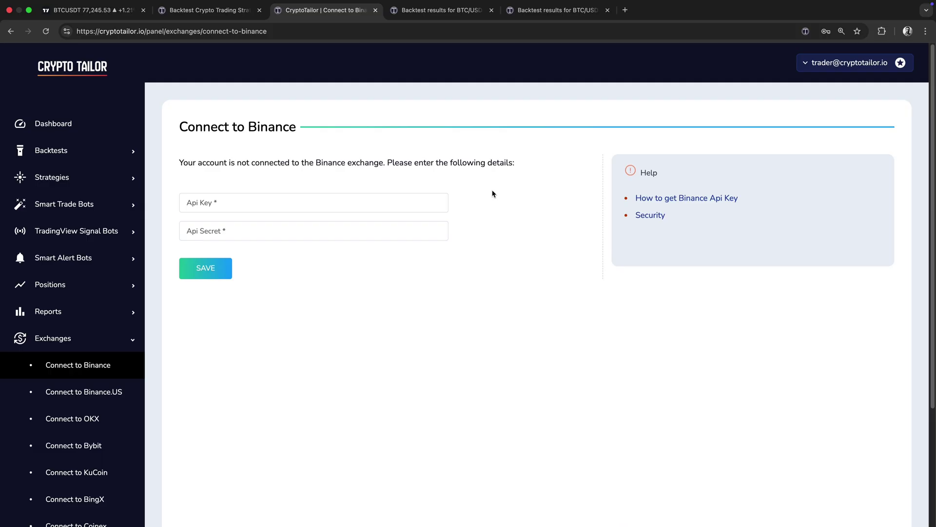
left_click(69, 204)
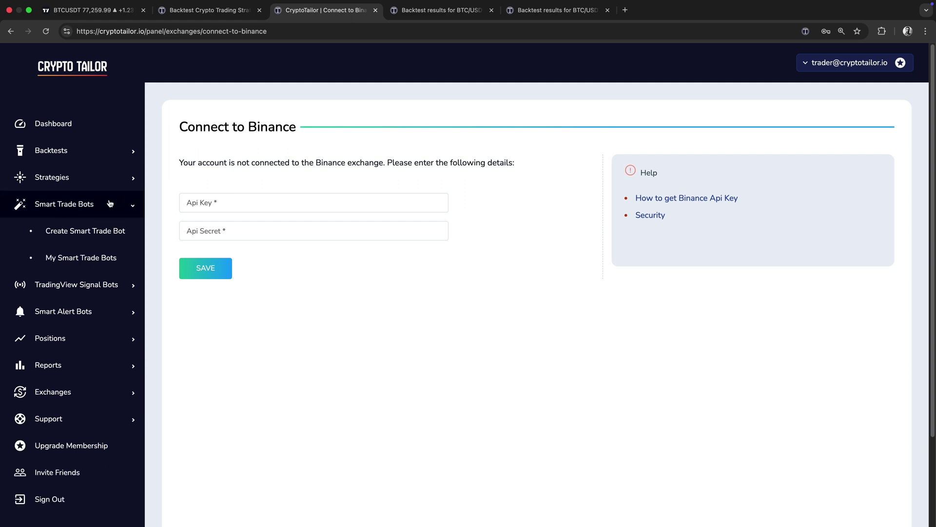
left_click(79, 257)
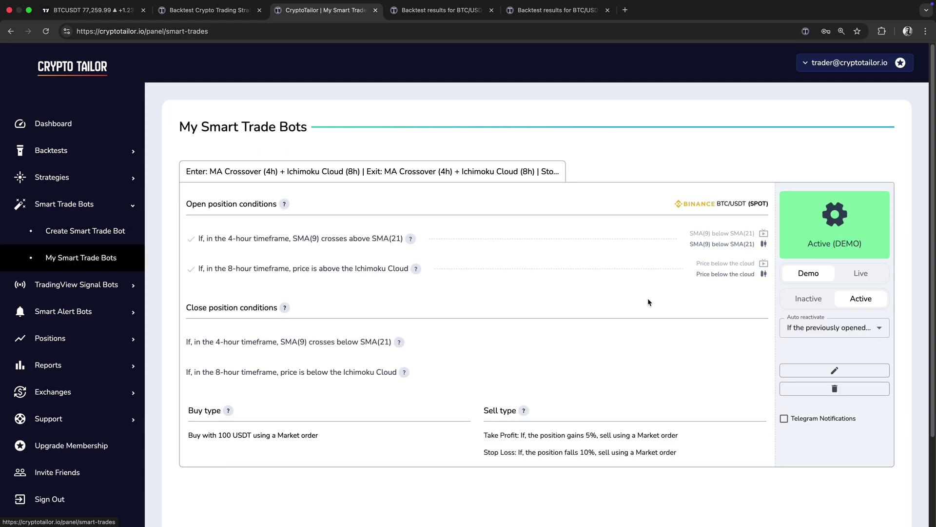